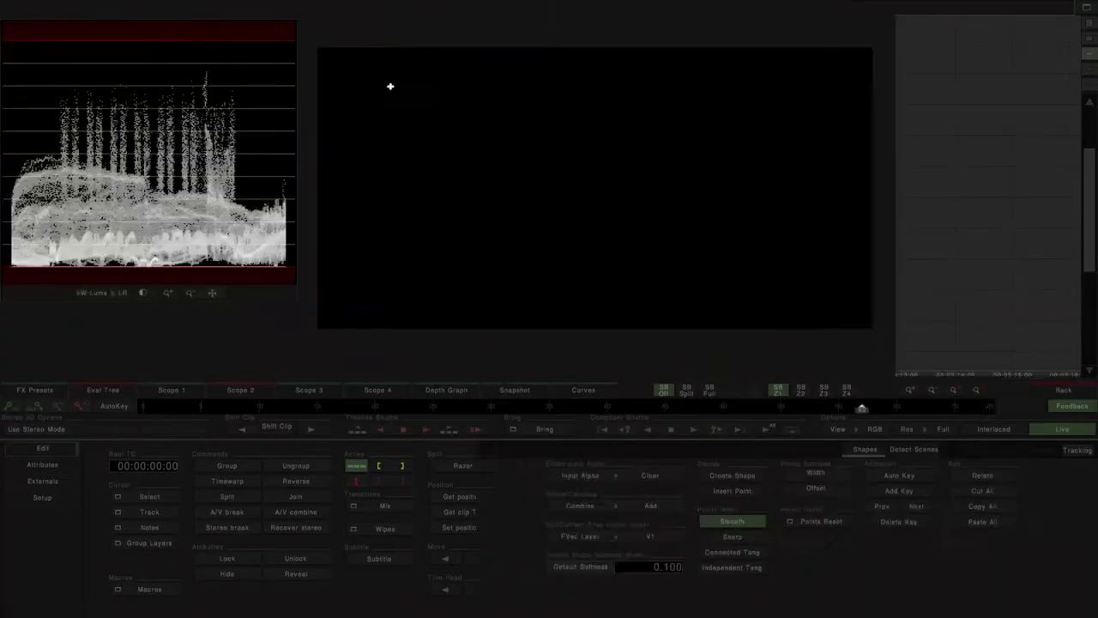
Scrub the finished composite to its end and move the monkey layer in the lower Comp3D to about X 22.4, Y -15.0.
mouse_move(149, 412)
mouse_down()
mouse_move(105, 408)
mouse_move(464, 417)
mouse_move(989, 407)
mouse_up()
drag(972, 348, 989, 301)
click(987, 322)
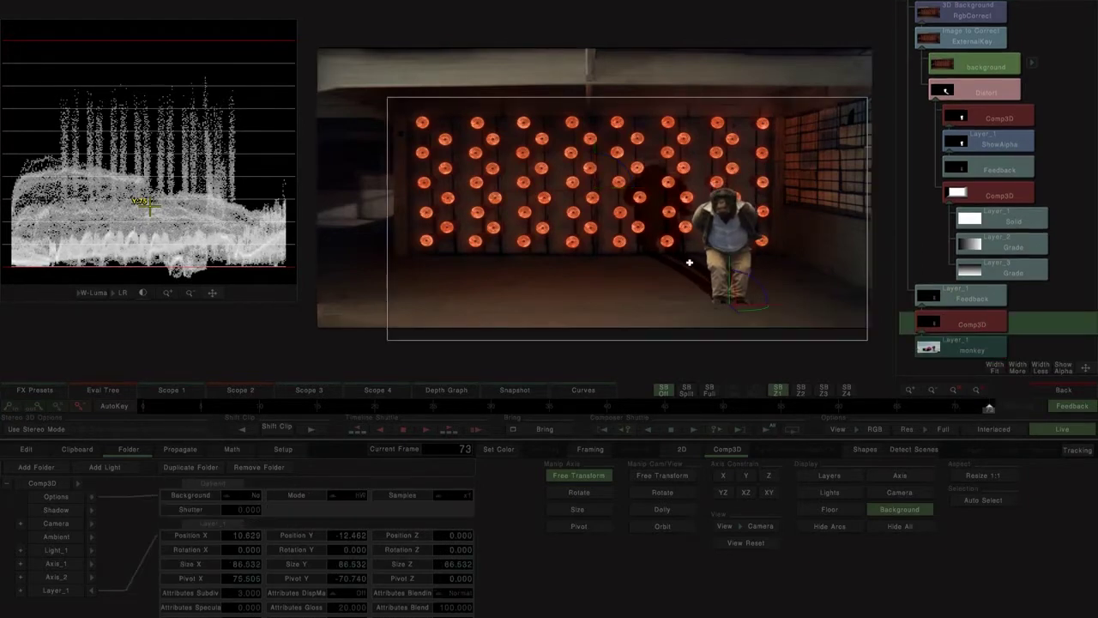
drag(689, 264, 712, 266)
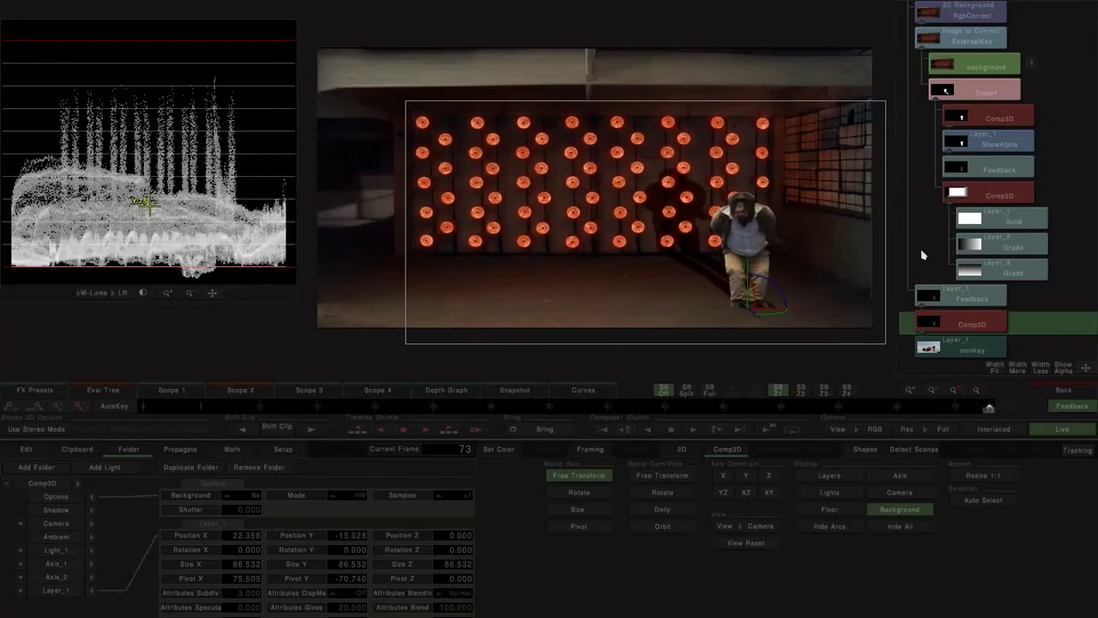
Shift the offset of the shadow's Distort effect across the wall and back behind the monkey.
click(997, 96)
click(59, 511)
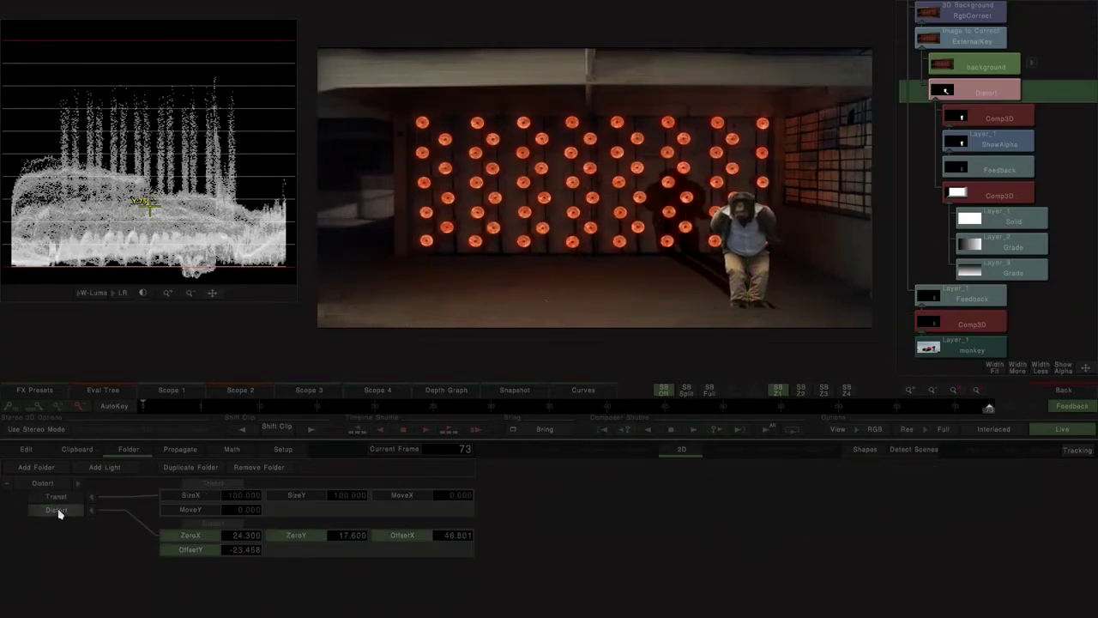
drag(647, 314, 300, 240)
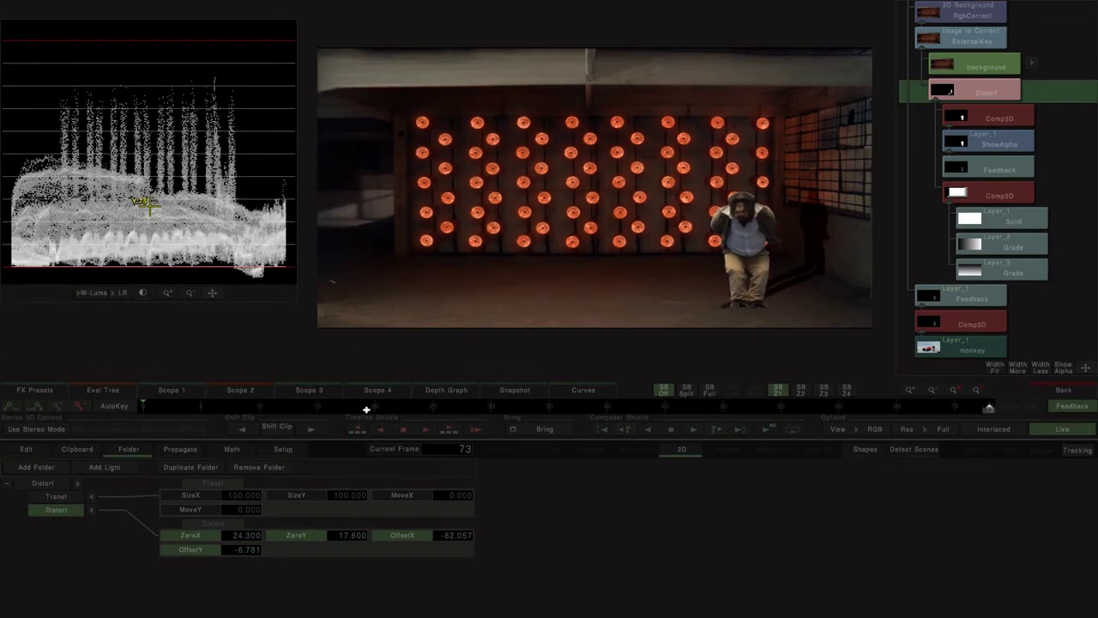
drag(665, 264, 1095, 284)
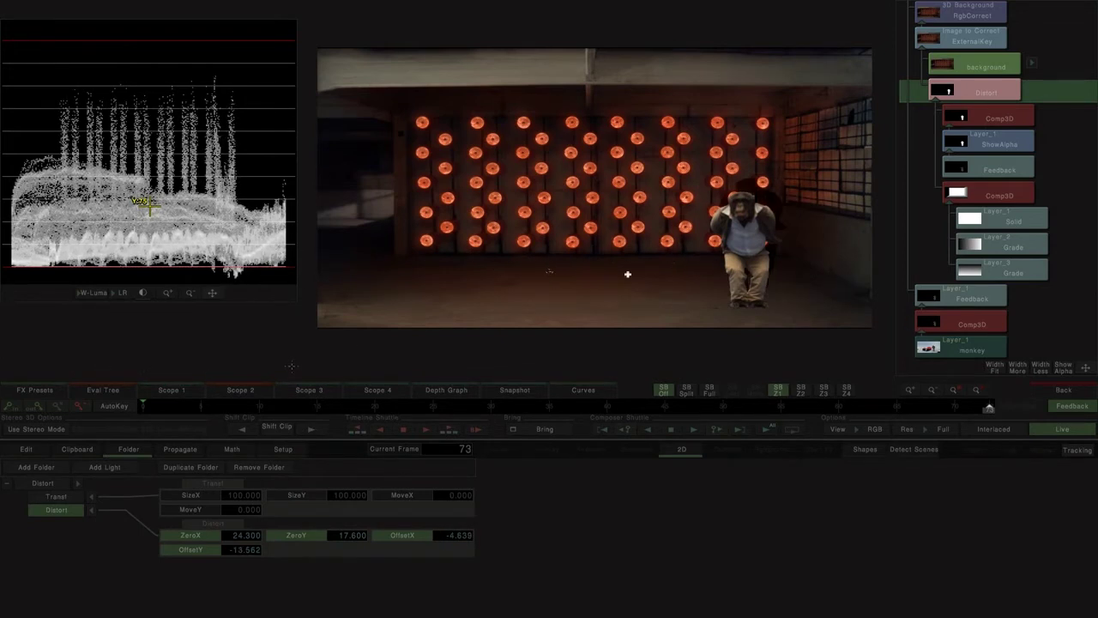
drag(627, 275, 866, 276)
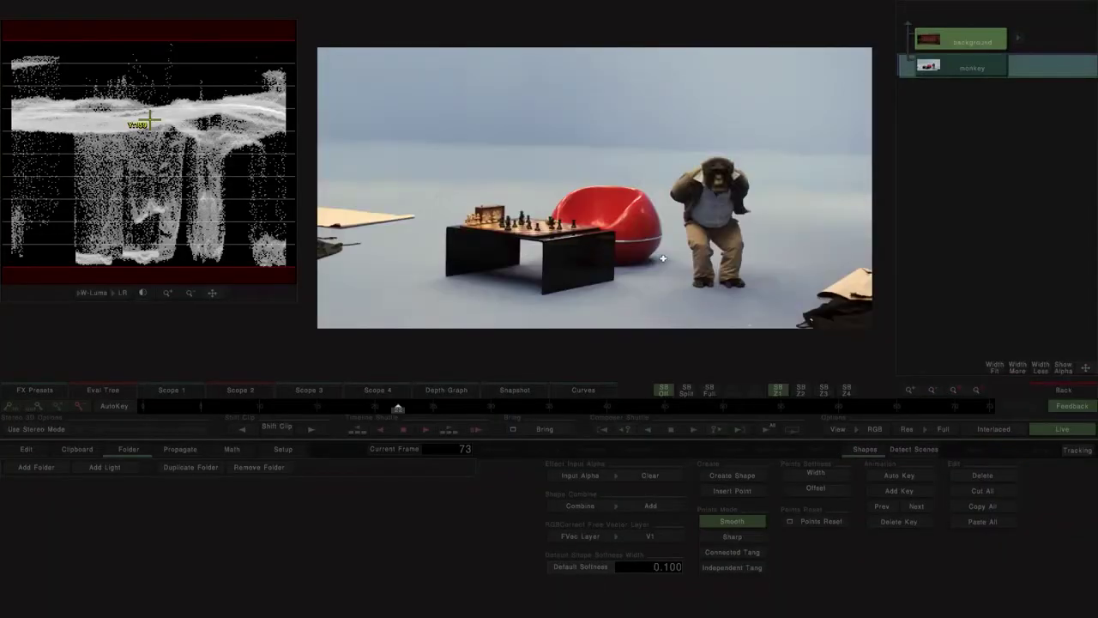
View the monkey clip's alpha channel and the background clip, and return to the timeline.
drag(662, 257, 590, 268)
click(883, 425)
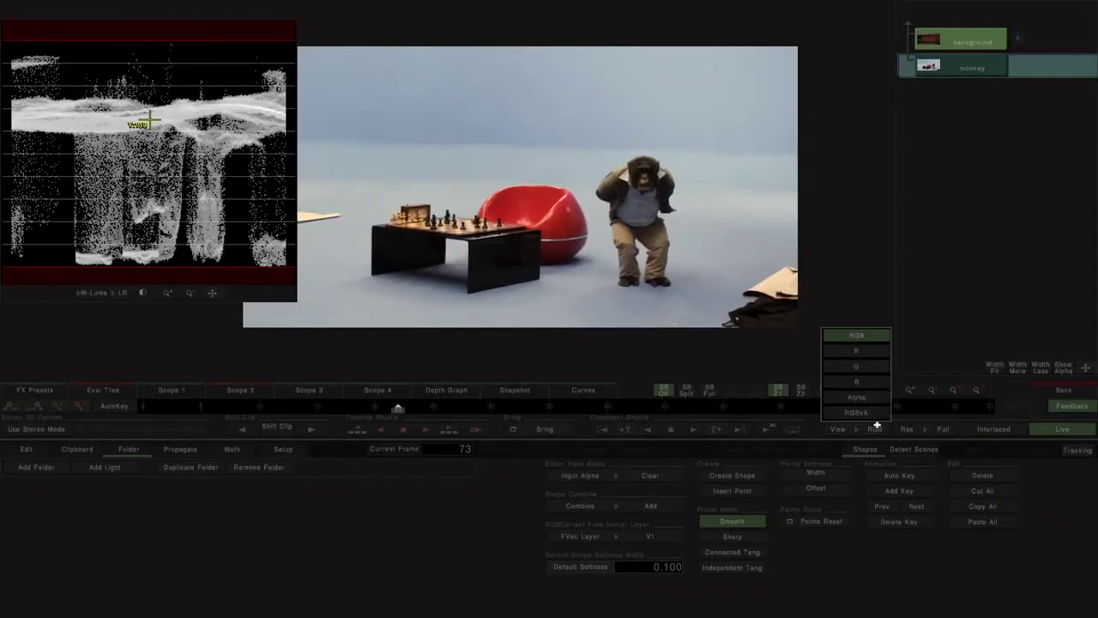
click(863, 403)
click(876, 432)
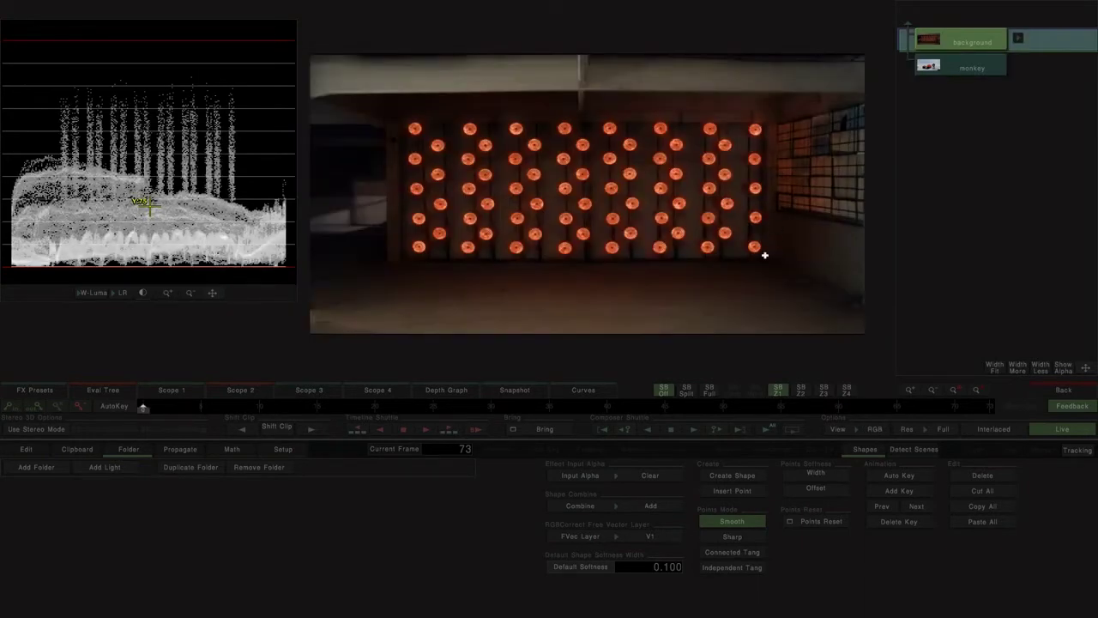
click(1056, 389)
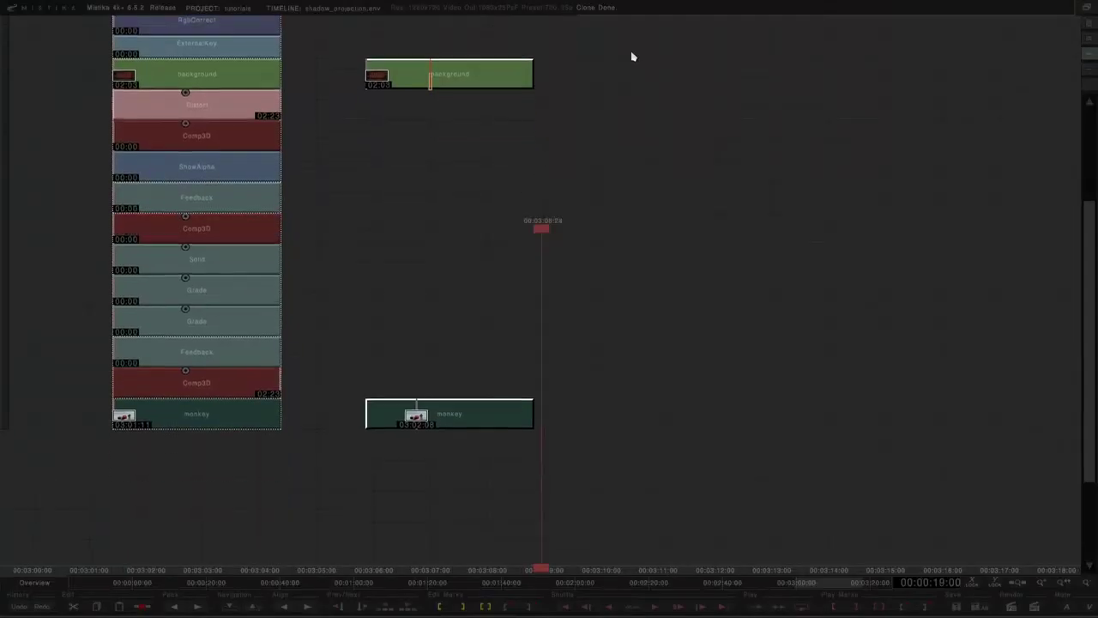
Add a Comp3D effect on the separate monkey clip and a Feedback effect on top of it.
click(410, 398)
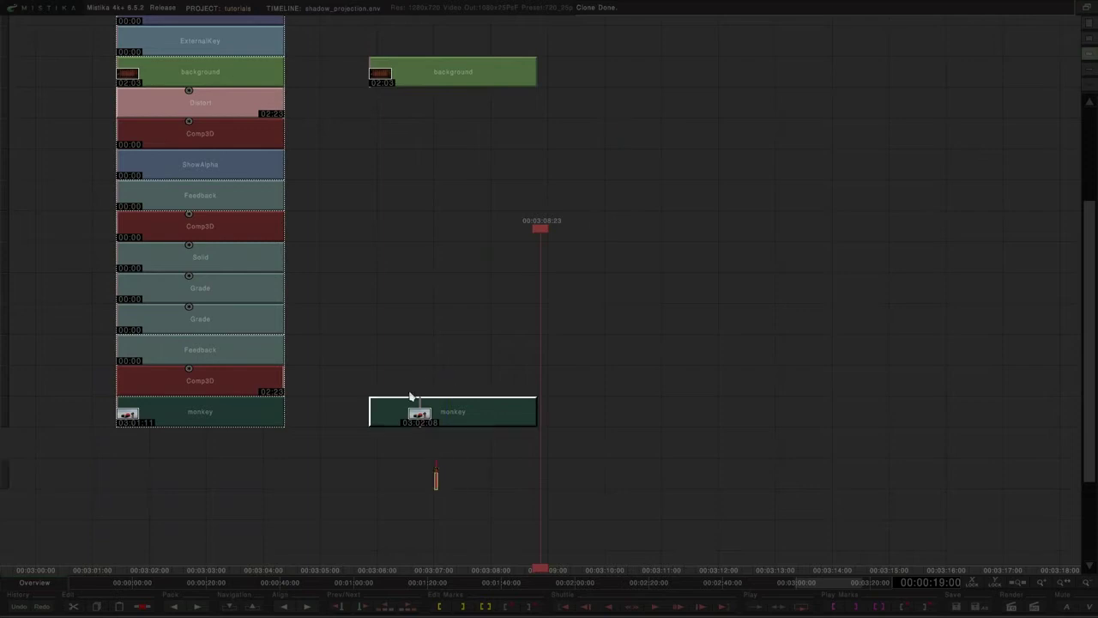
key(alt+c)
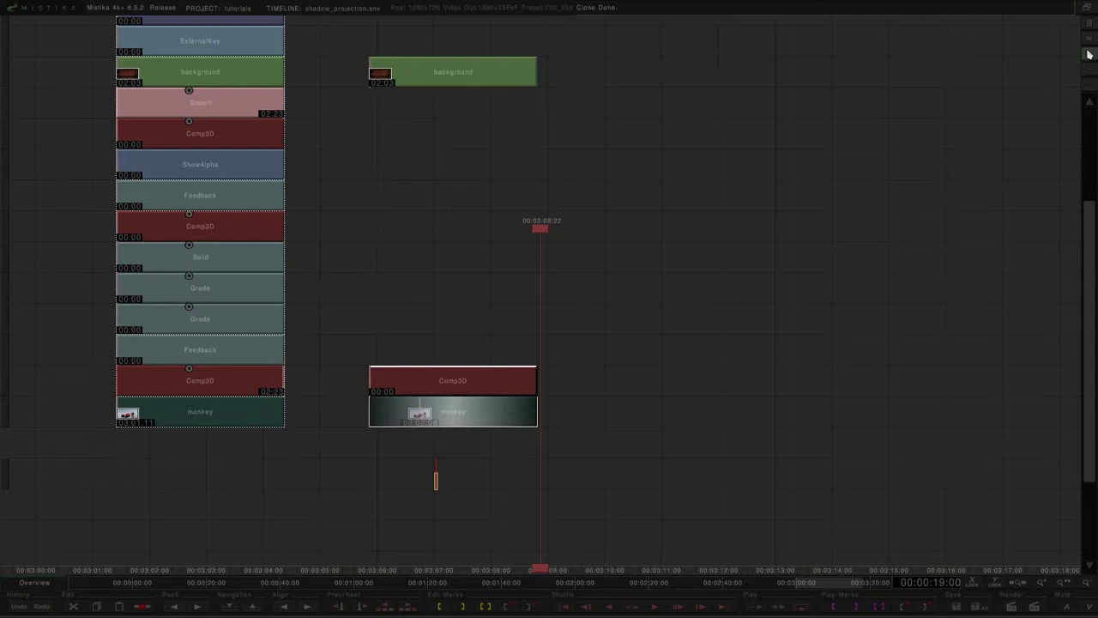
click(1088, 8)
click(455, 433)
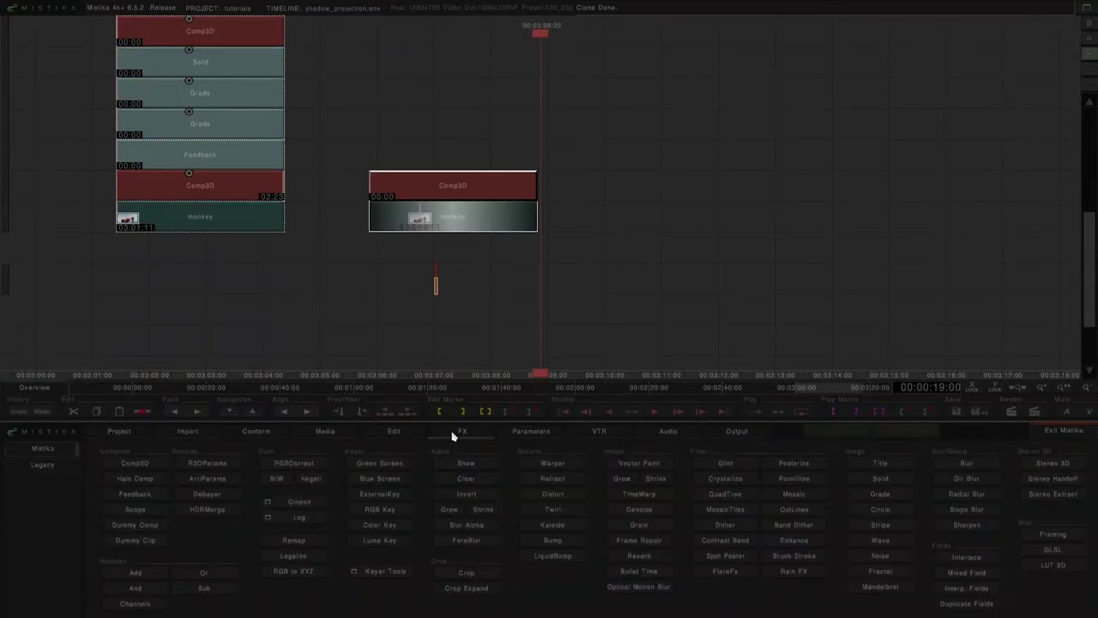
click(150, 498)
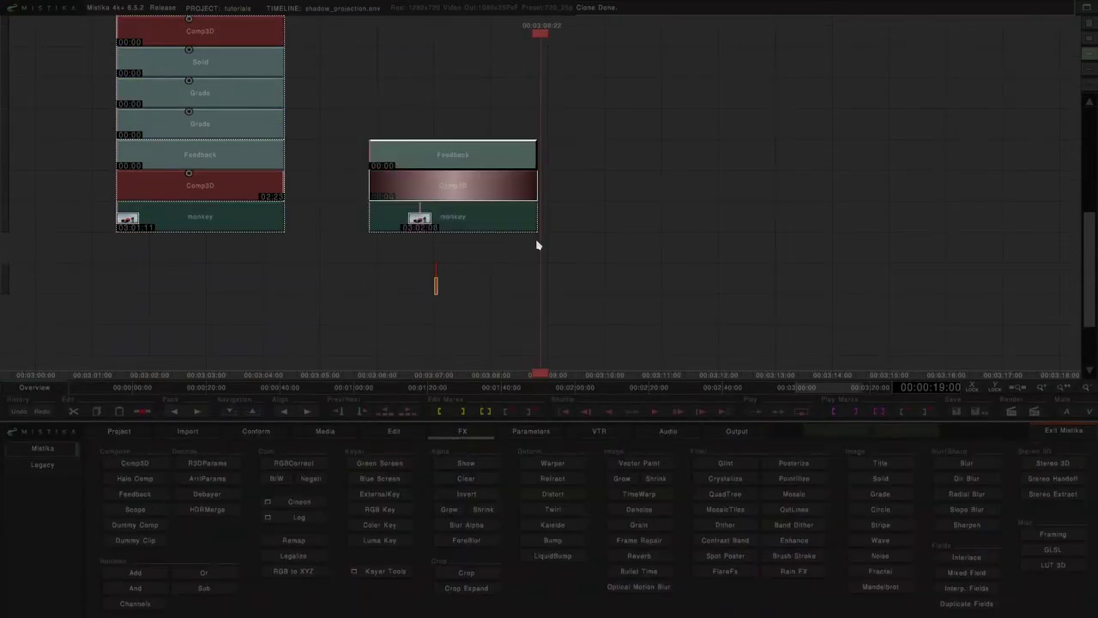
Clone the Feedback effect below the background clip and stack ShowAlpha and Comp3D effects on the copy.
drag(387, 250, 370, 108)
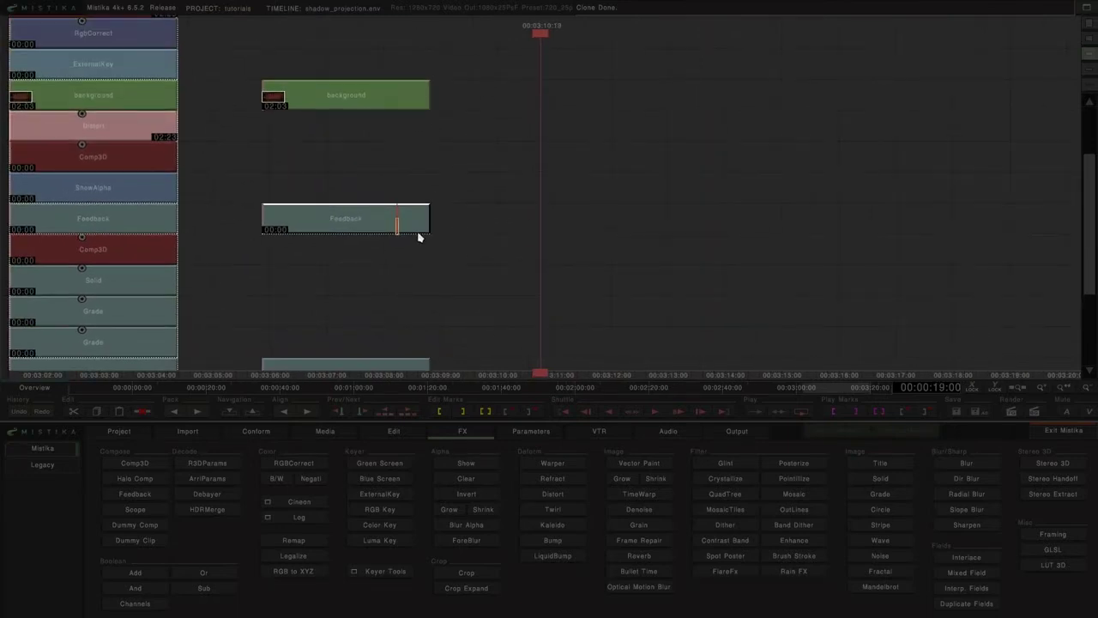
key(alt+a)
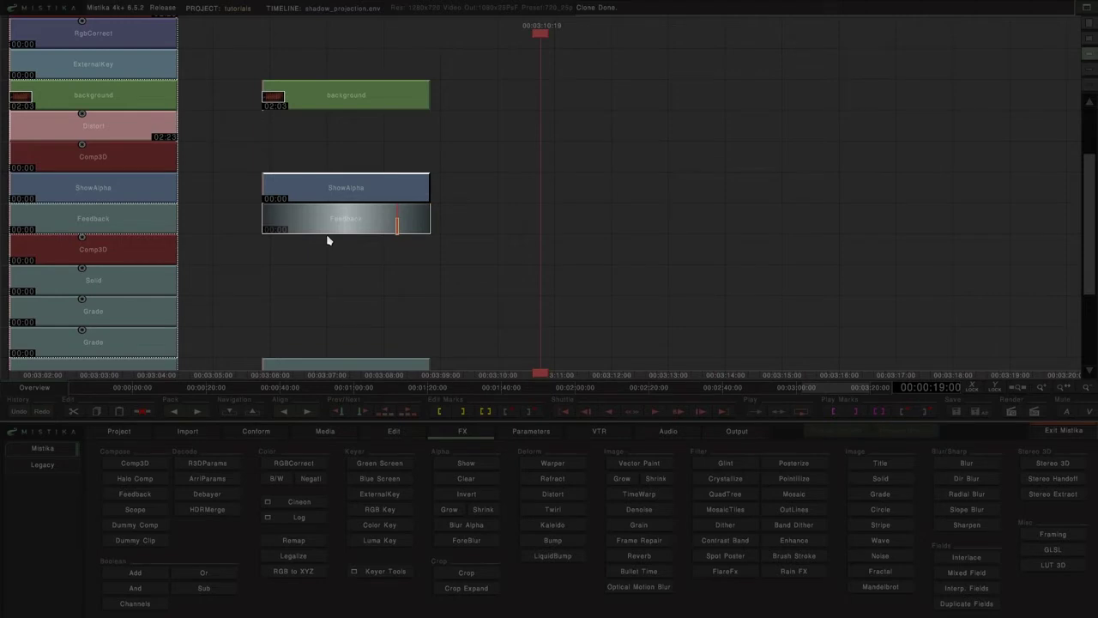
key(alt+c)
Add an ExternalKey over the background clip and the Comp3D below it, and an RgbCorrect on top.
drag(514, 67, 361, 190)
key(alt+k)
drag(503, 137, 534, 220)
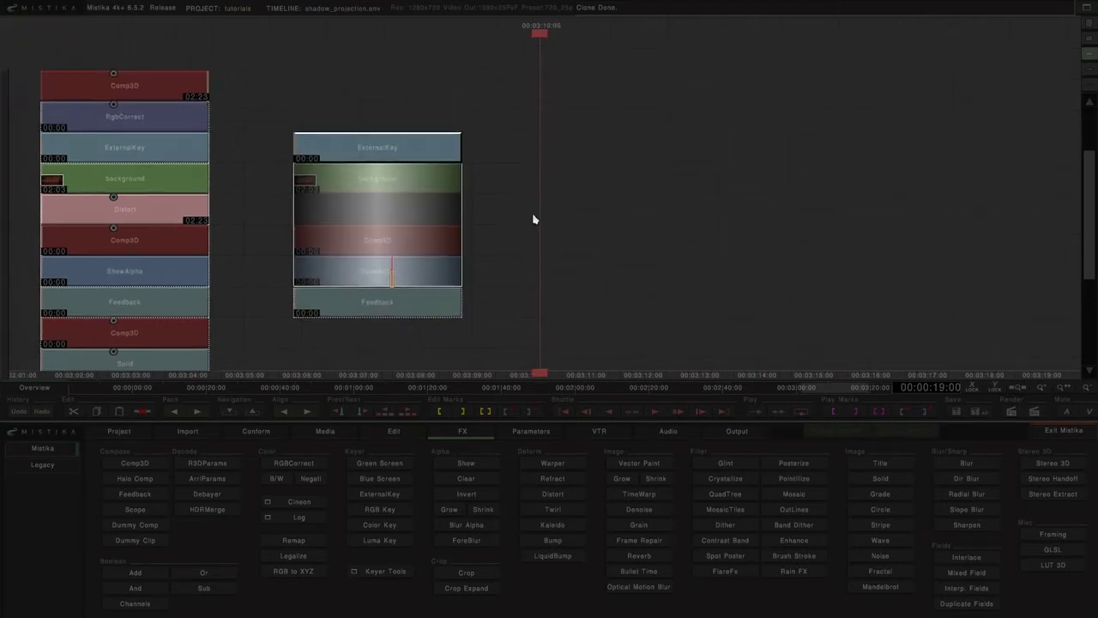
key(alt+r)
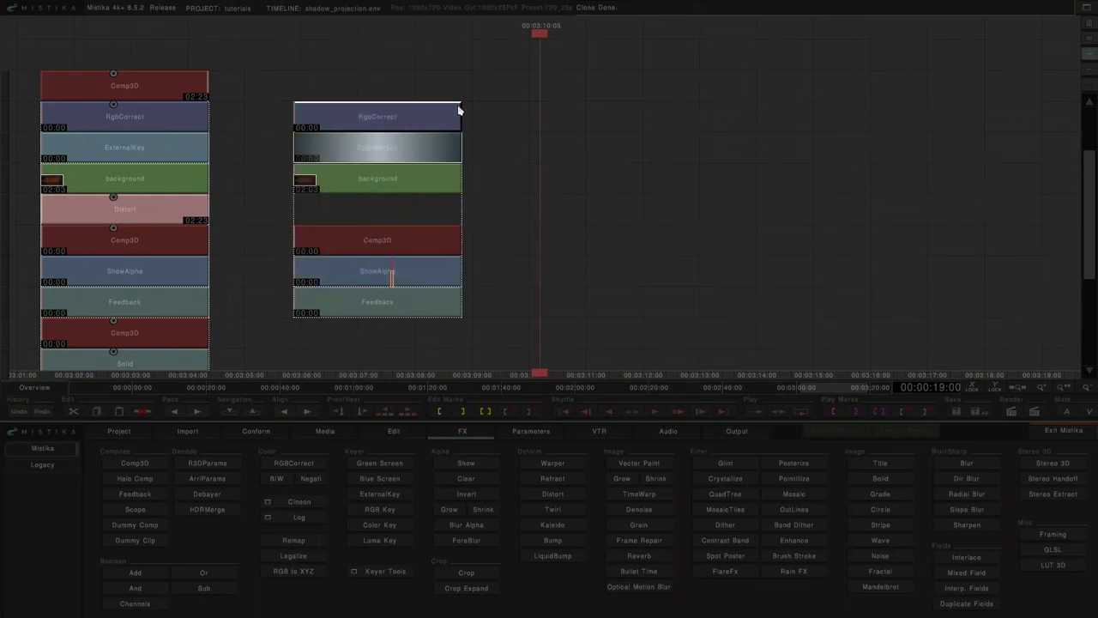
Add a Comp3D effect over the whole new stack and open it for visual editing.
drag(414, 68, 367, 322)
click(174, 411)
drag(516, 186, 524, 367)
key(alt+c)
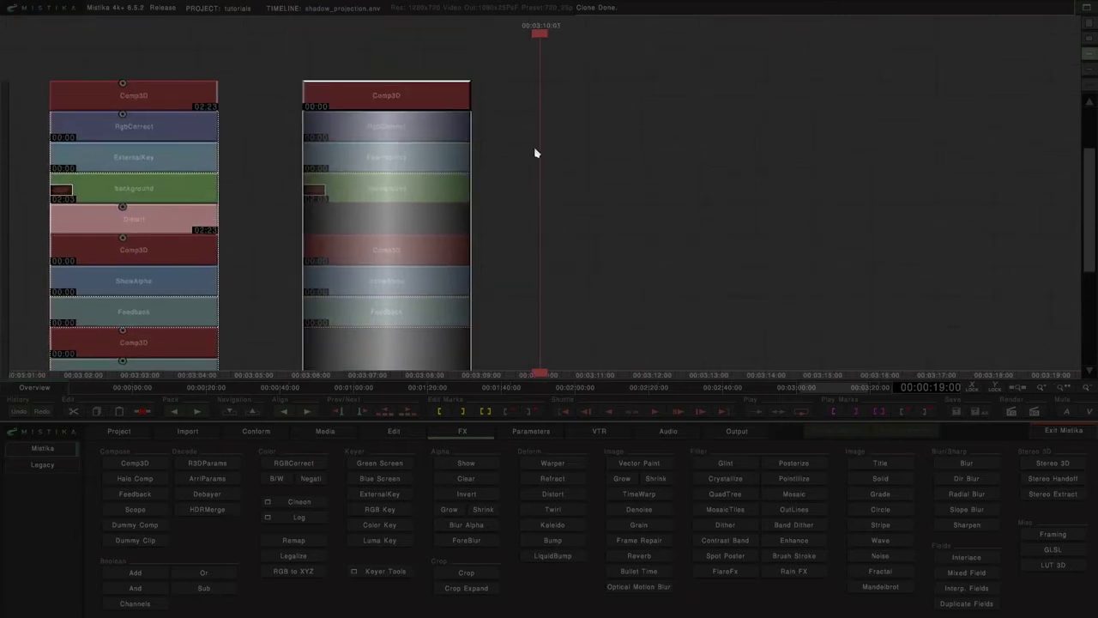
double_click(419, 103)
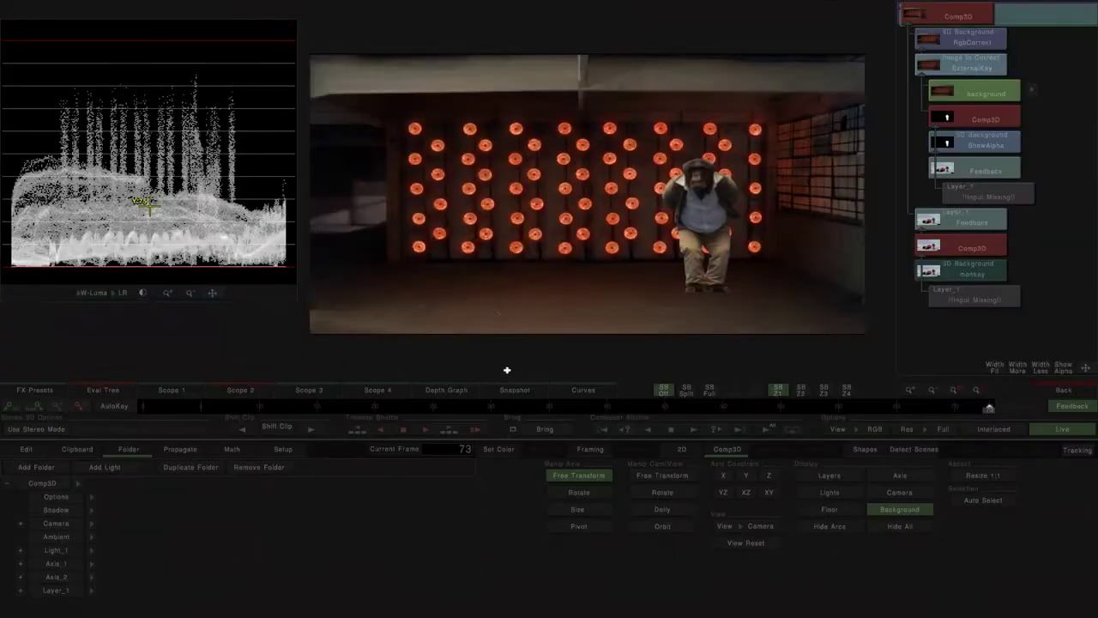
Set the top Comp3D's Layer_1 blending to Premultiplied and the Background option of the monkey's Comp3D to No.
click(91, 590)
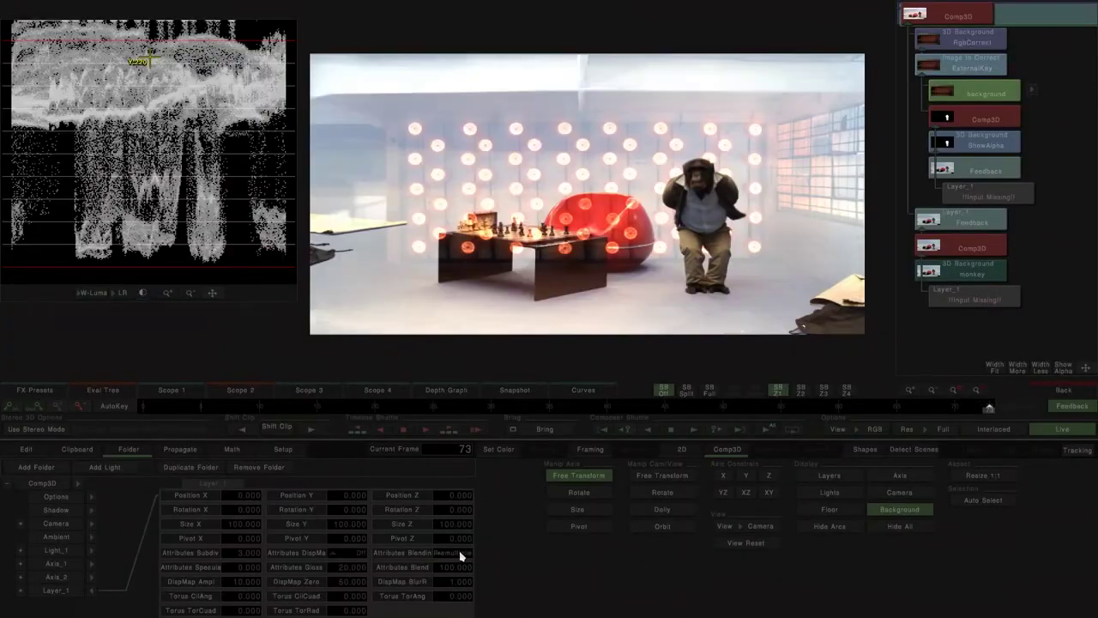
click(980, 247)
click(89, 495)
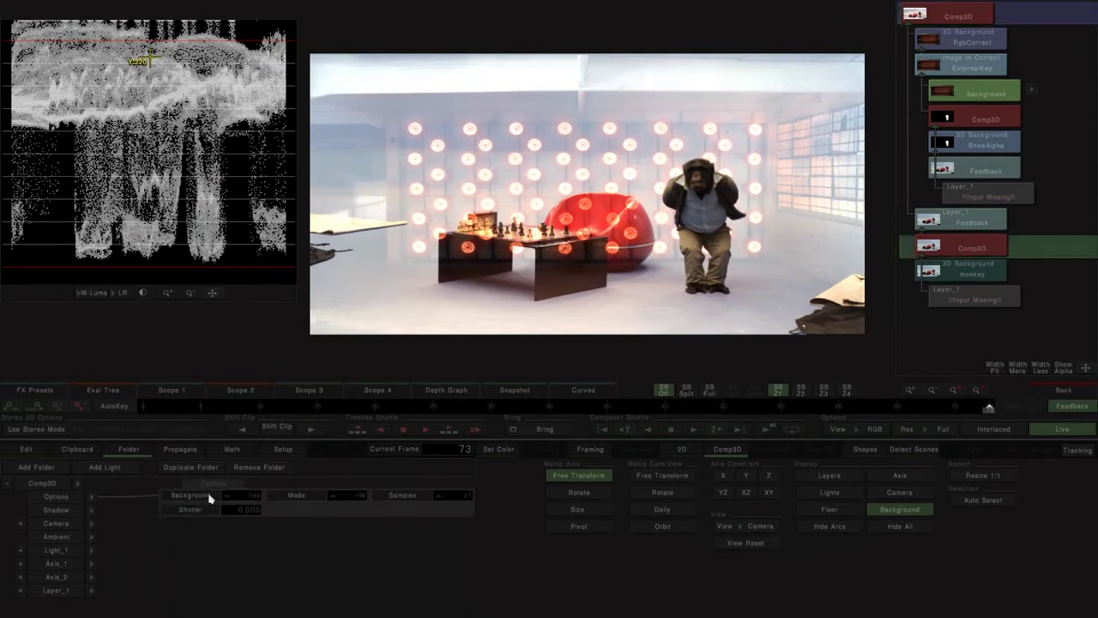
click(256, 496)
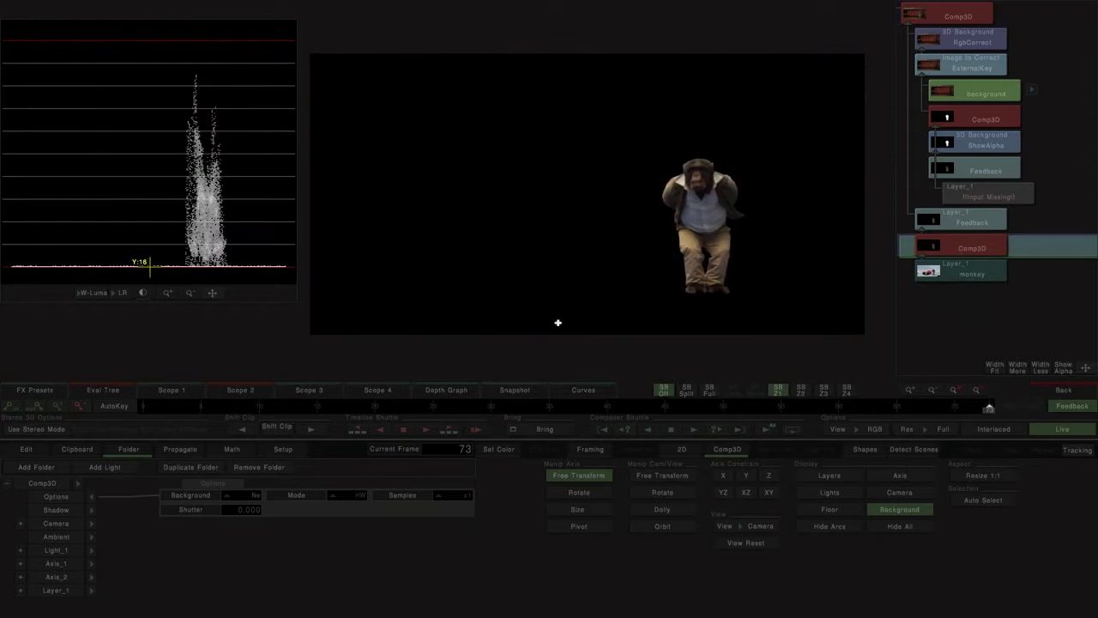
Place Layer_1's pivot at the monkey's feet and move the layer slightly left with Free Transform.
click(57, 589)
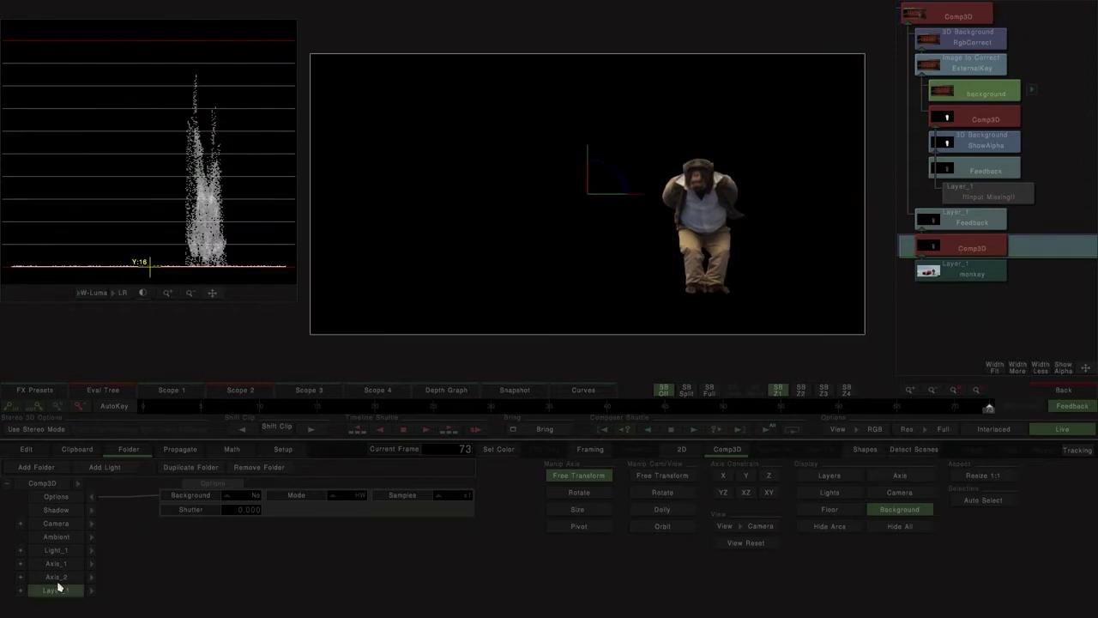
click(576, 527)
drag(596, 203, 723, 299)
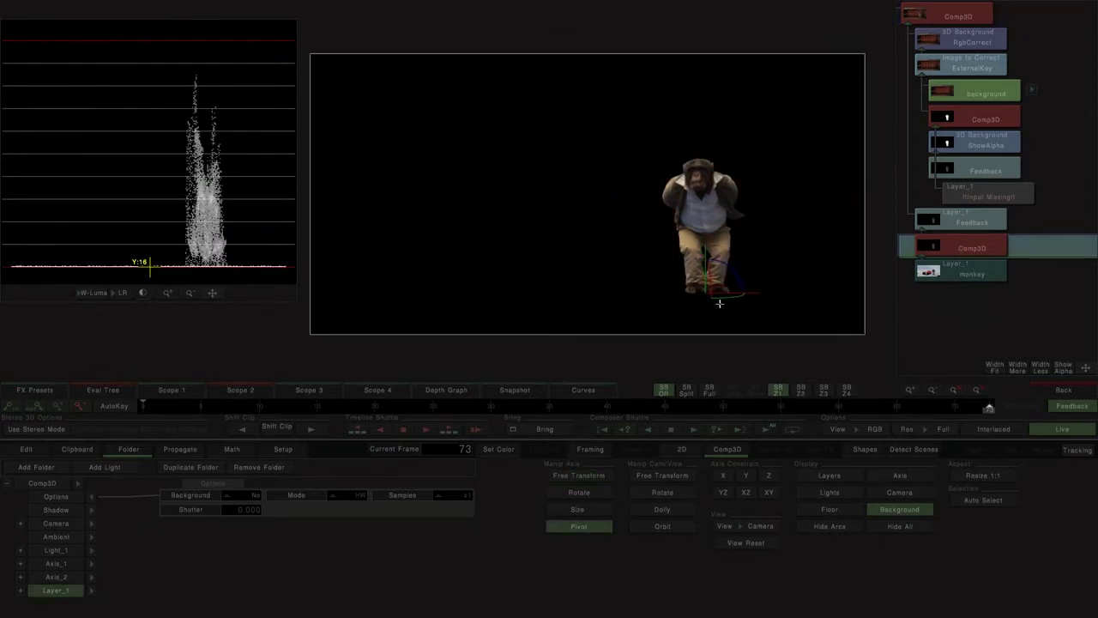
click(579, 476)
mouse_move(680, 252)
mouse_down()
mouse_move(625, 251)
mouse_move(661, 251)
mouse_up()
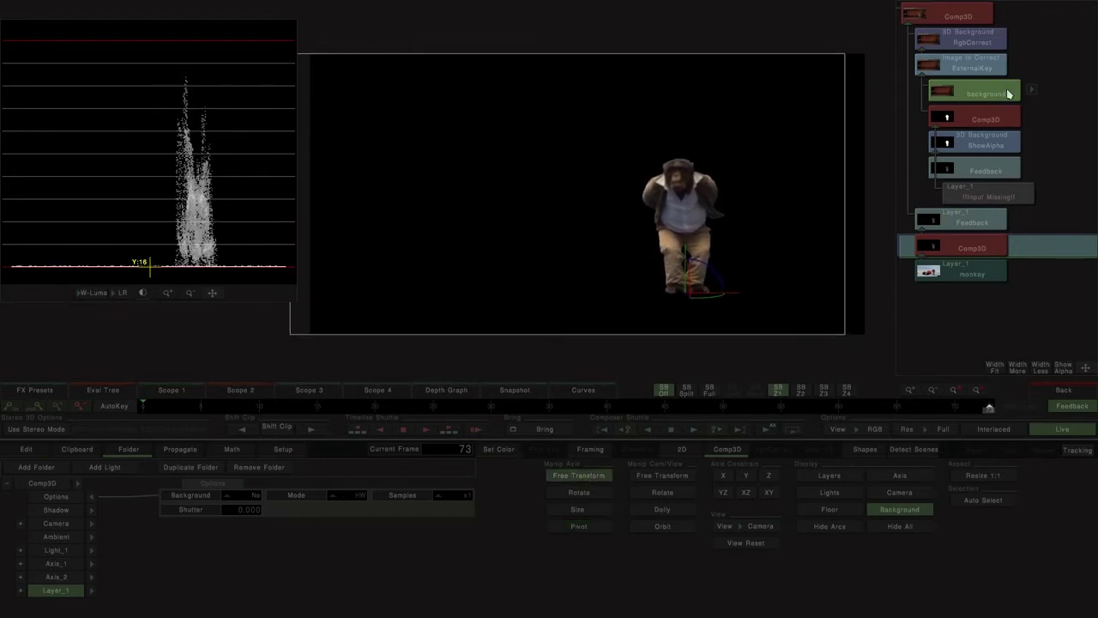
Limit the RgbCorrect's first free vector to the key and lower its destination midtones.
click(975, 21)
click(986, 34)
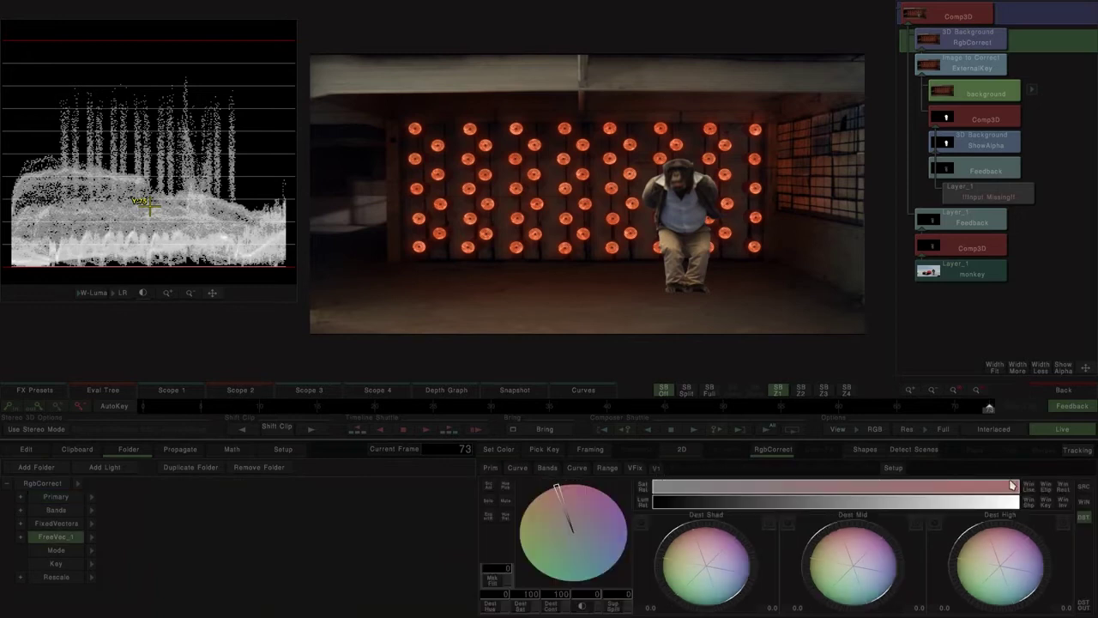
click(1046, 504)
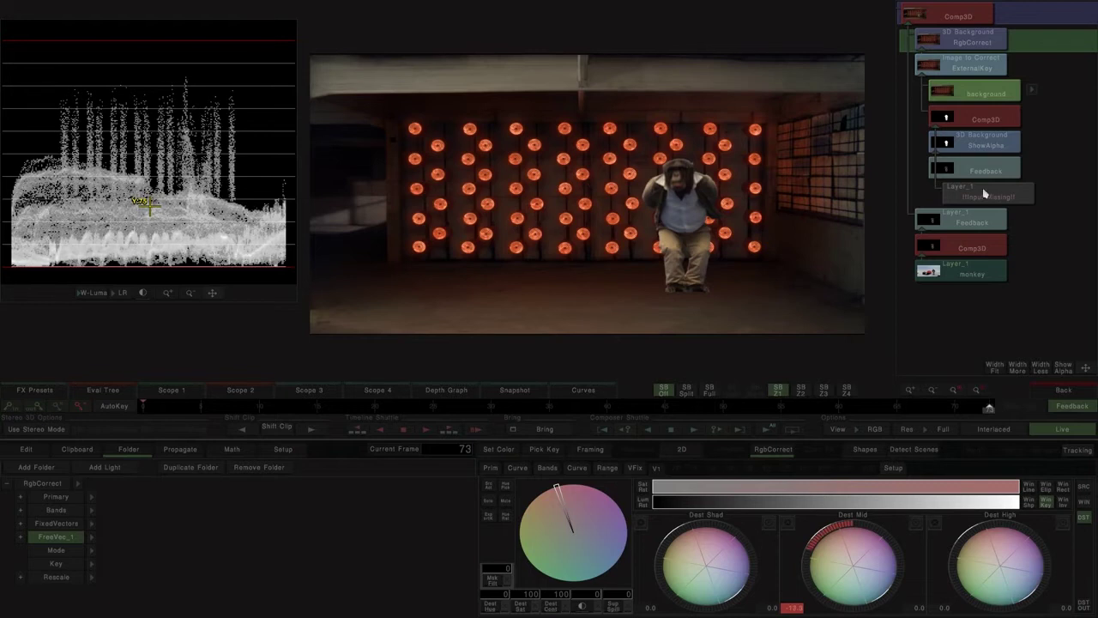
Set the Background option of the shadow's Comp3D to No and move its Layer_1 so the shadow falls right of the monkey.
click(972, 125)
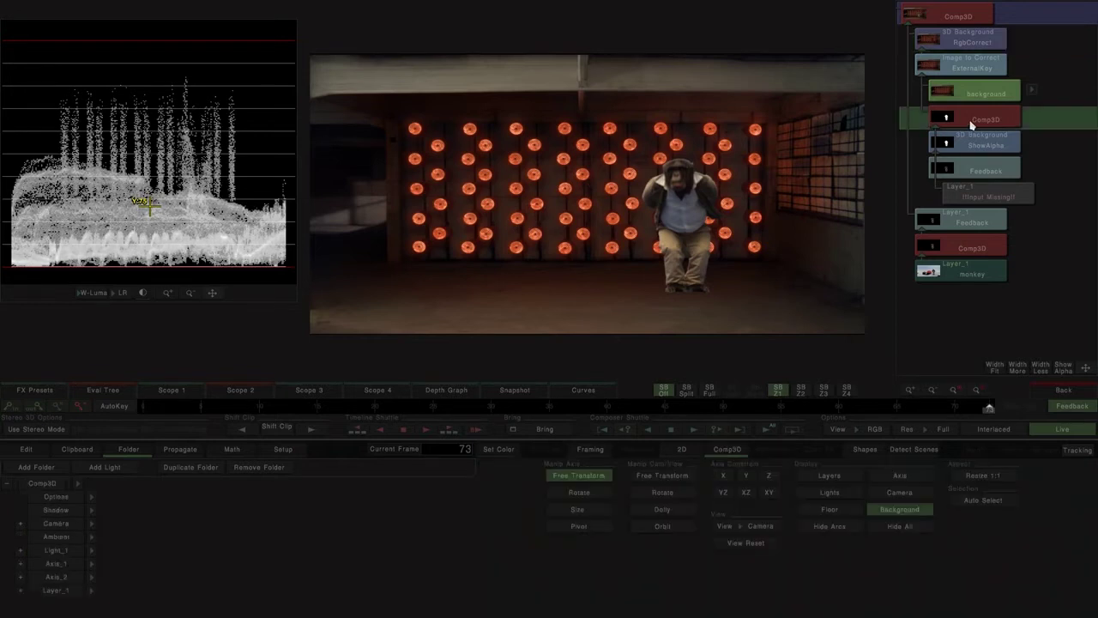
click(95, 566)
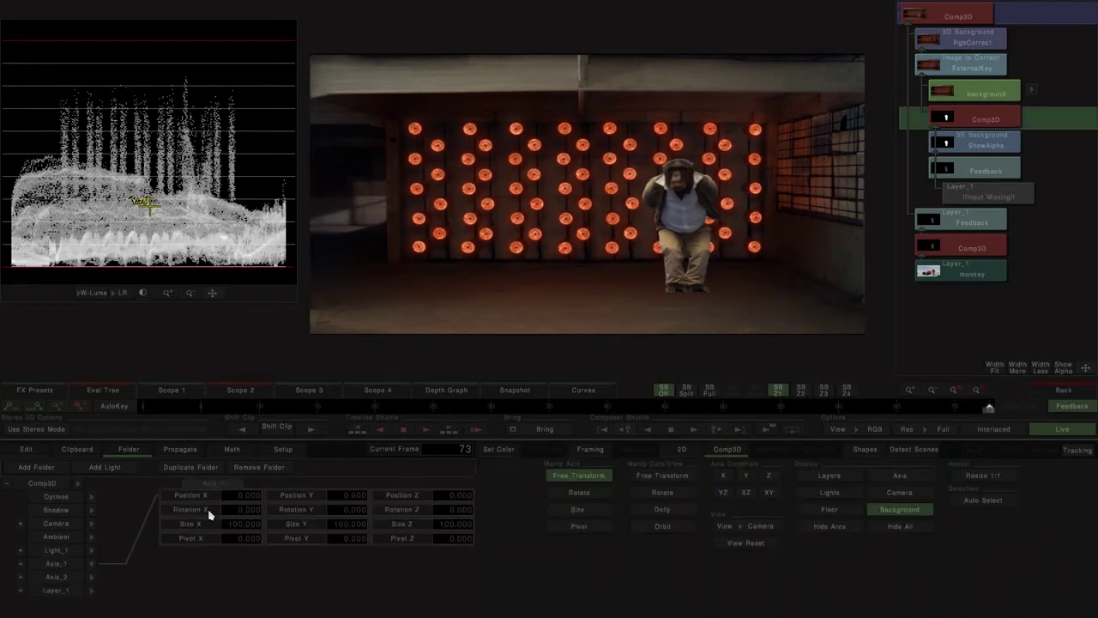
click(74, 592)
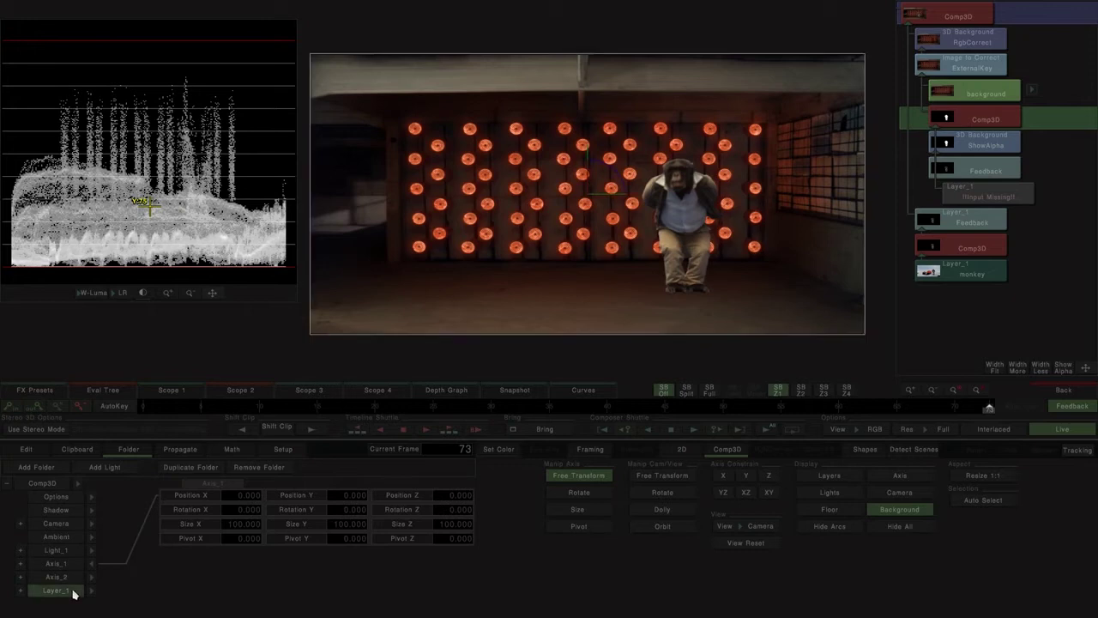
click(91, 496)
drag(525, 293, 529, 293)
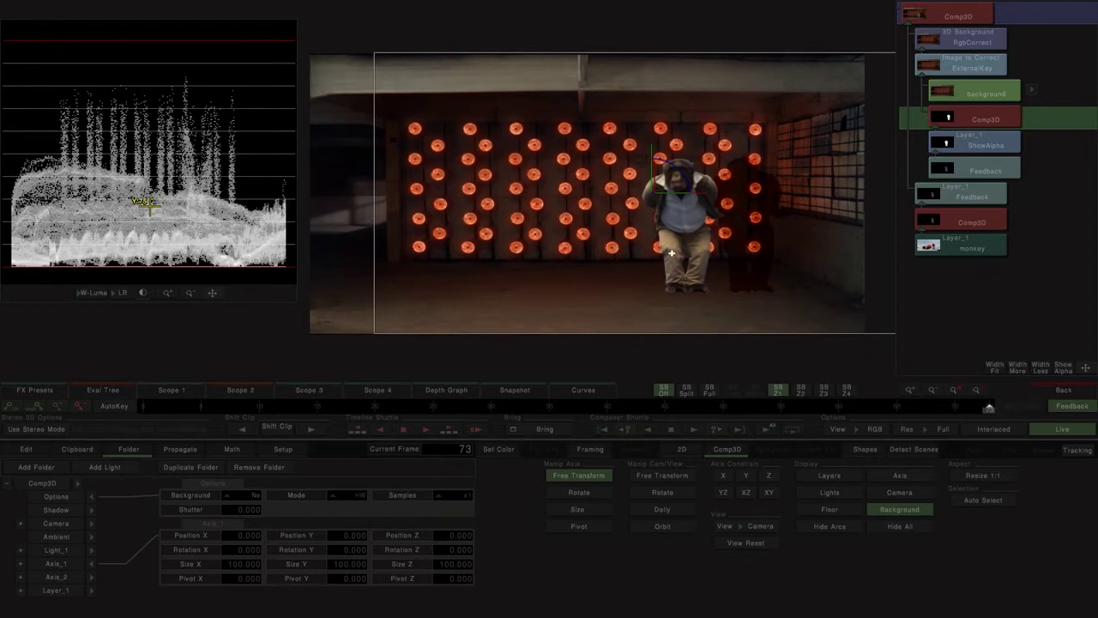
Restrict the RgbCorrect's source luminance range to darker tones with a soft falloff and adjust the destination midtones of the shadow.
drag(672, 253, 485, 241)
scroll(637, 256, up, 4)
mouse_move(608, 273)
mouse_down()
mouse_move(725, 269)
mouse_move(601, 272)
mouse_up()
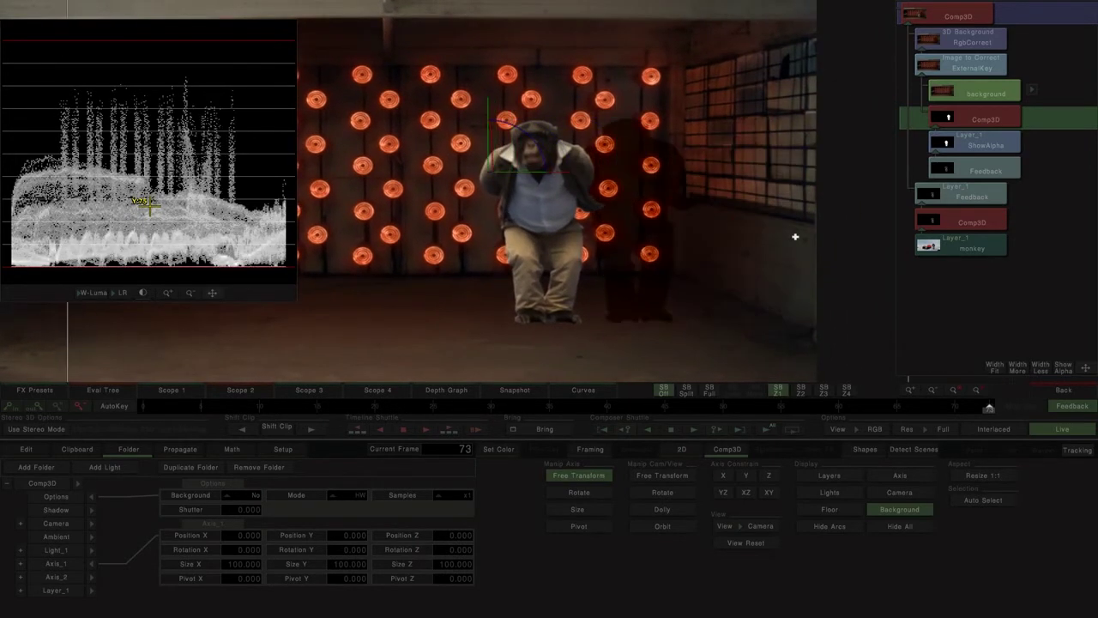
click(986, 49)
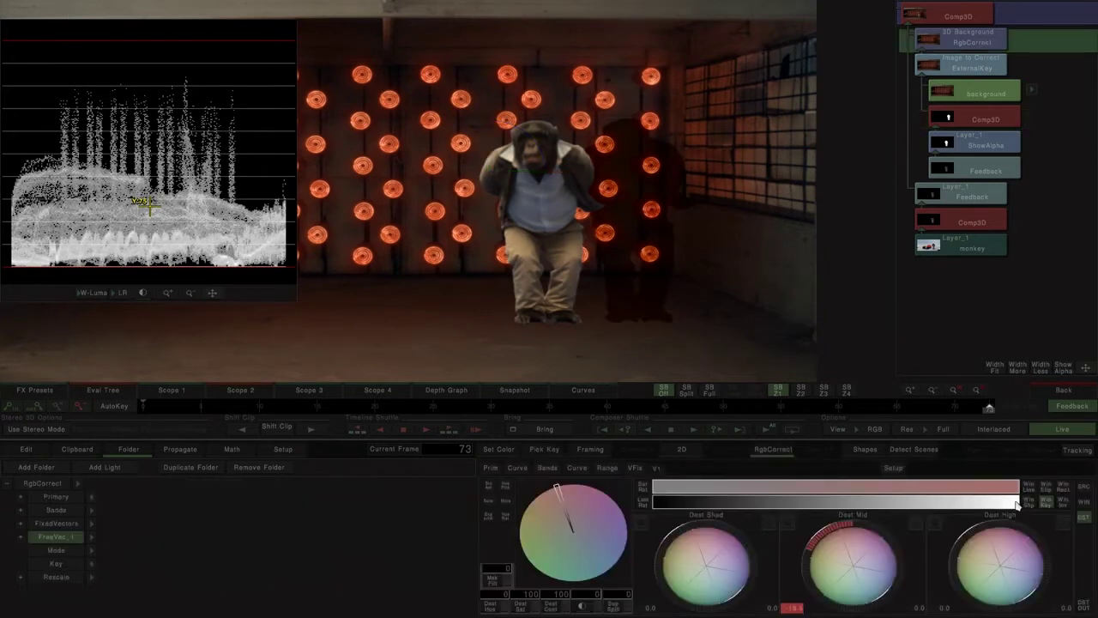
drag(1016, 504, 775, 500)
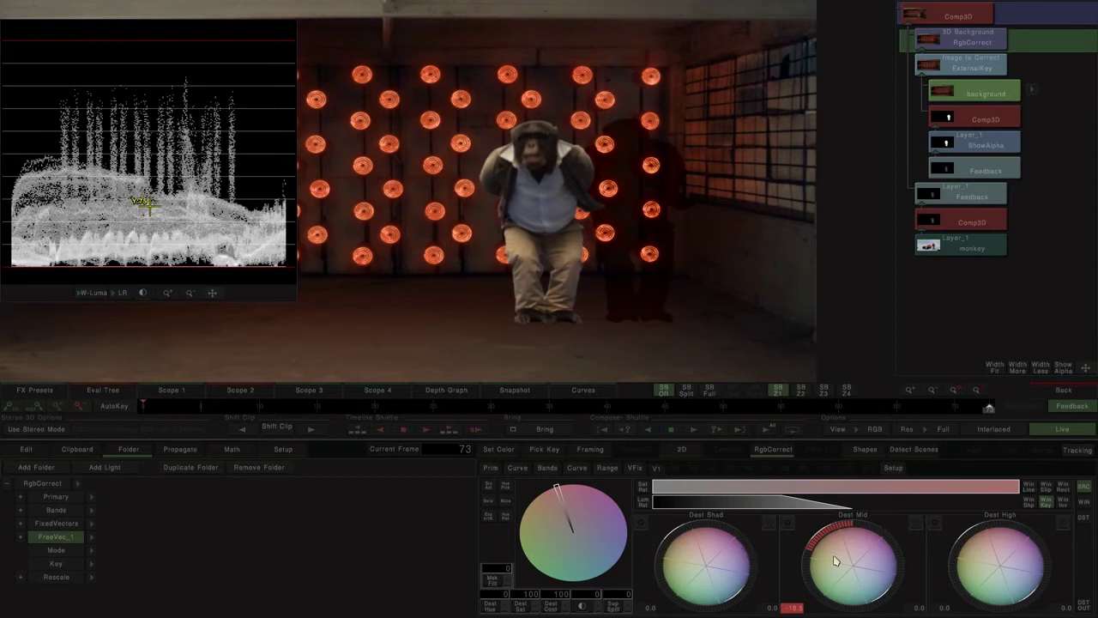
mouse_move(836, 560)
mouse_down()
mouse_move(848, 543)
mouse_move(836, 545)
mouse_up()
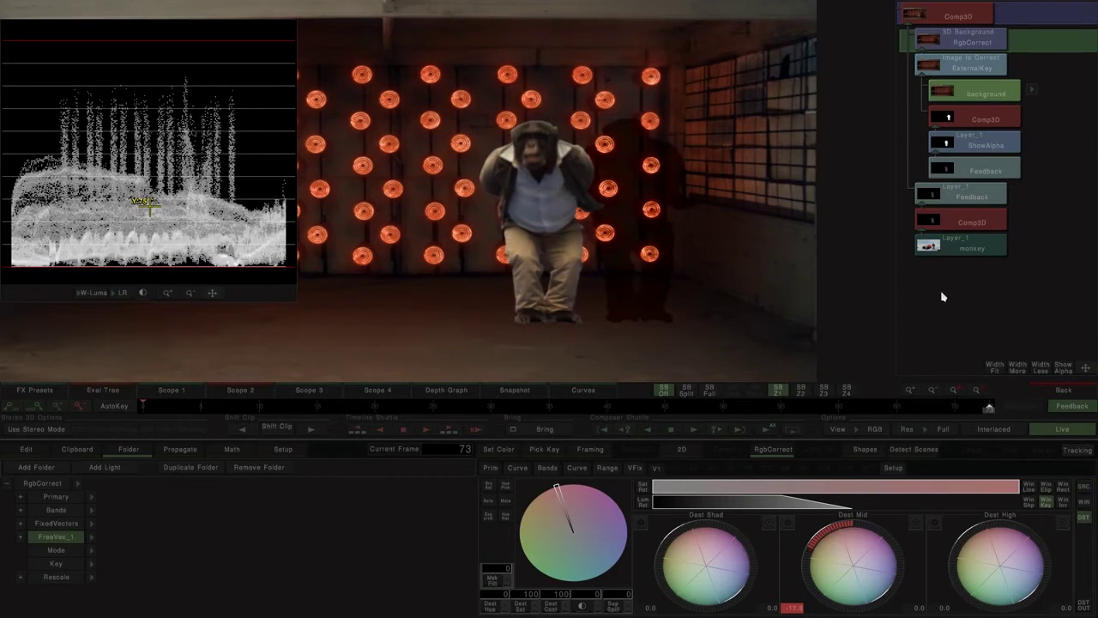
Return to the timeline and place a copy of the background clip in the empty area after the existing stacks.
click(1064, 393)
drag(746, 198, 585, 191)
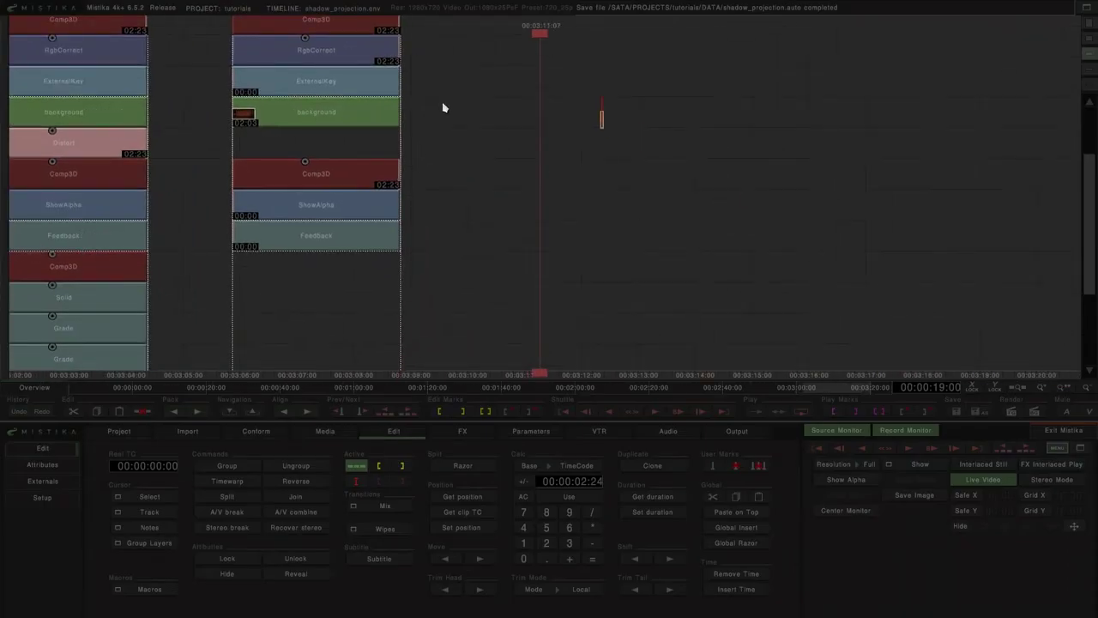
click(315, 121)
key(ctrl+c)
drag(348, 120, 610, 117)
click(609, 116)
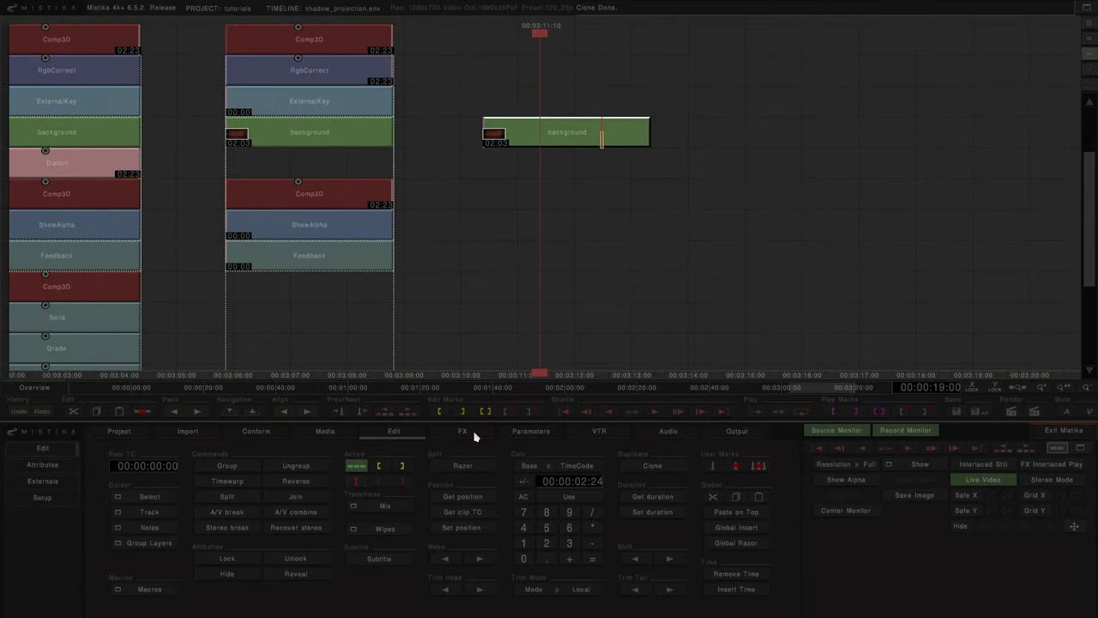
Add three Grade effects, move them beneath the copied background clip and stack a Comp3D over them.
click(472, 434)
click(894, 498)
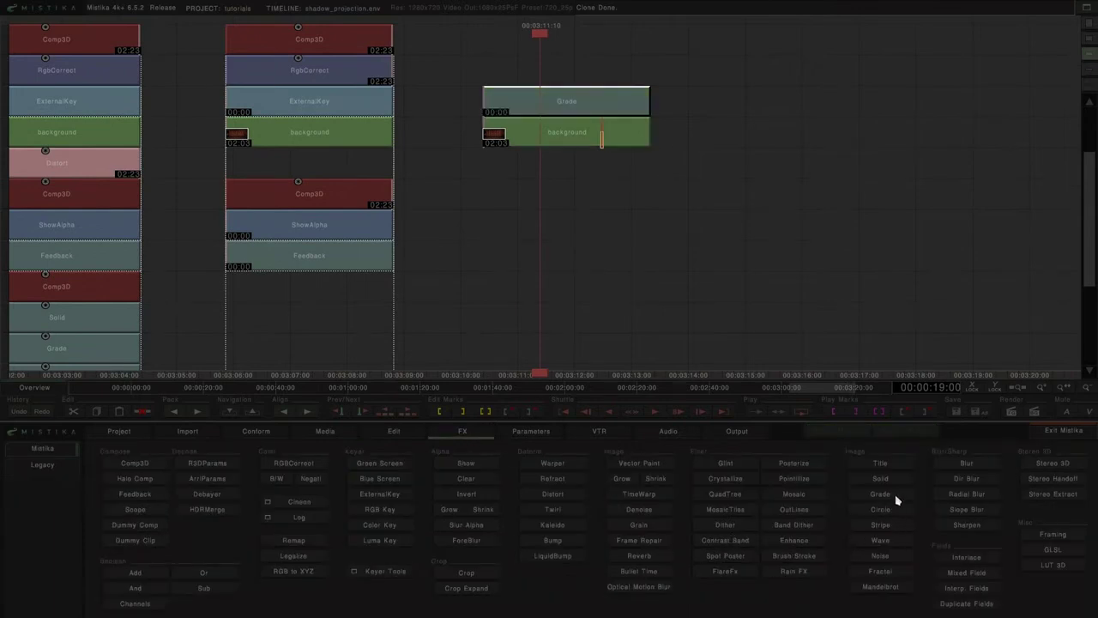
click(894, 498)
click(894, 498)
drag(684, 53, 595, 120)
drag(595, 120, 599, 271)
click(135, 463)
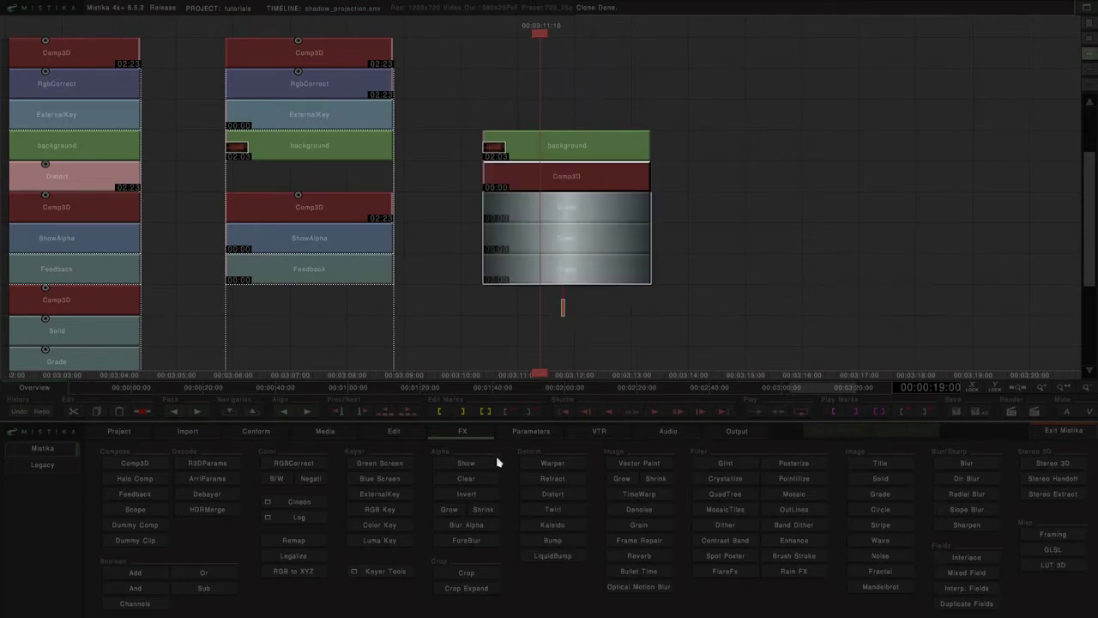
Mix the copied background with the Comp3D using a dissolve and set its Blend to 60.
click(845, 190)
drag(664, 140, 527, 191)
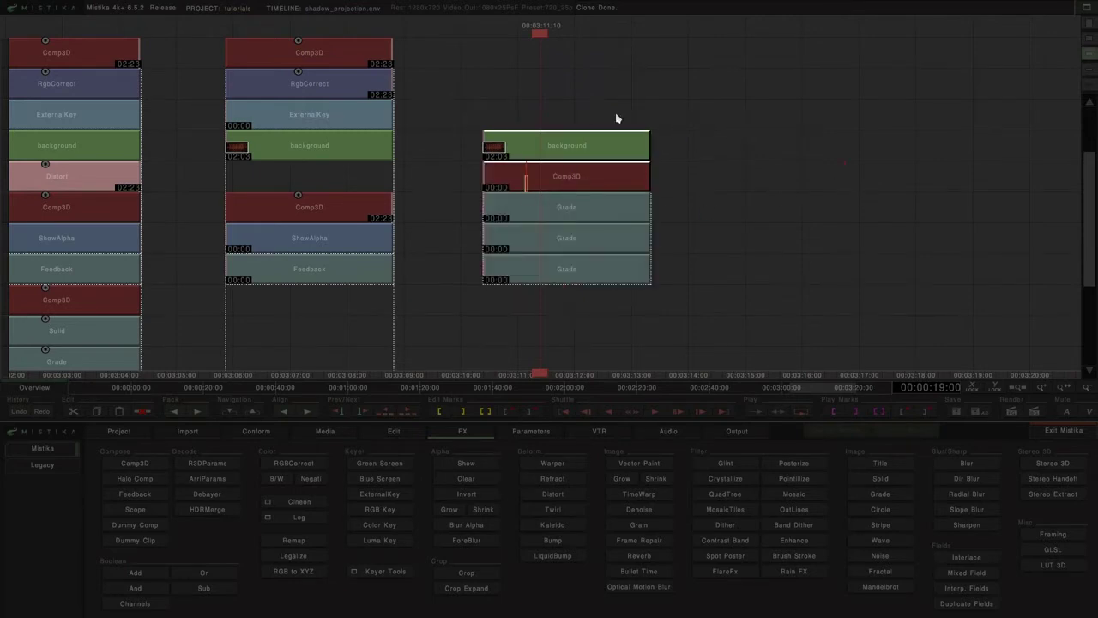
key(d)
double_click(601, 115)
mouse_move(240, 486)
mouse_down()
mouse_move(178, 491)
mouse_move(255, 483)
mouse_move(226, 490)
mouse_up()
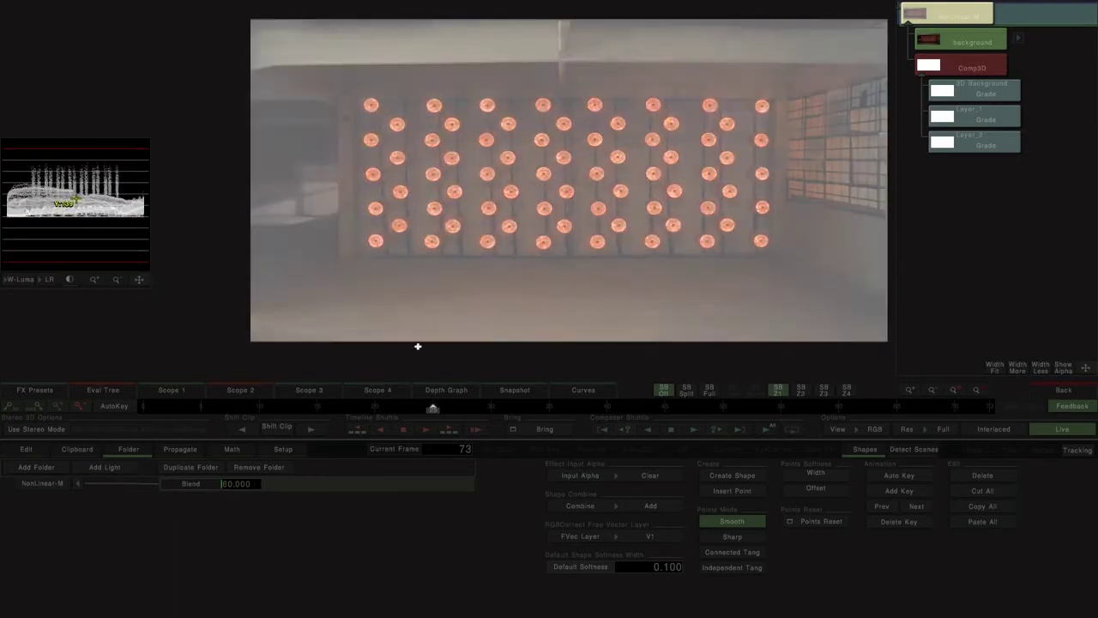
Set the new Comp3D's Background option to No and adjust its camera so the first plane matches the back wall.
click(965, 66)
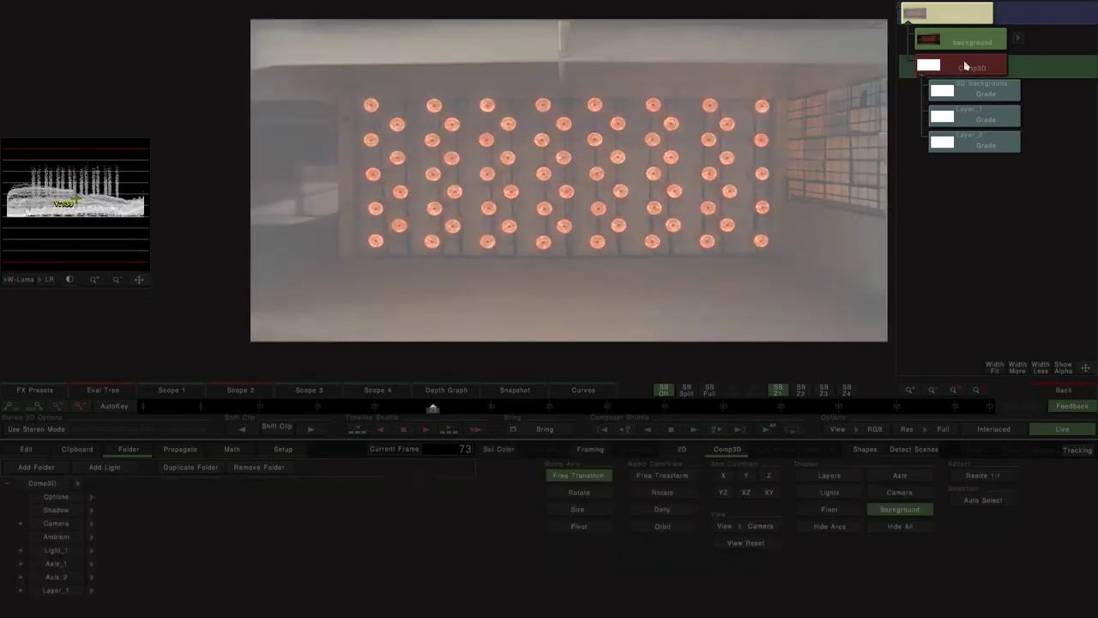
click(94, 498)
click(56, 522)
drag(461, 265, 617, 239)
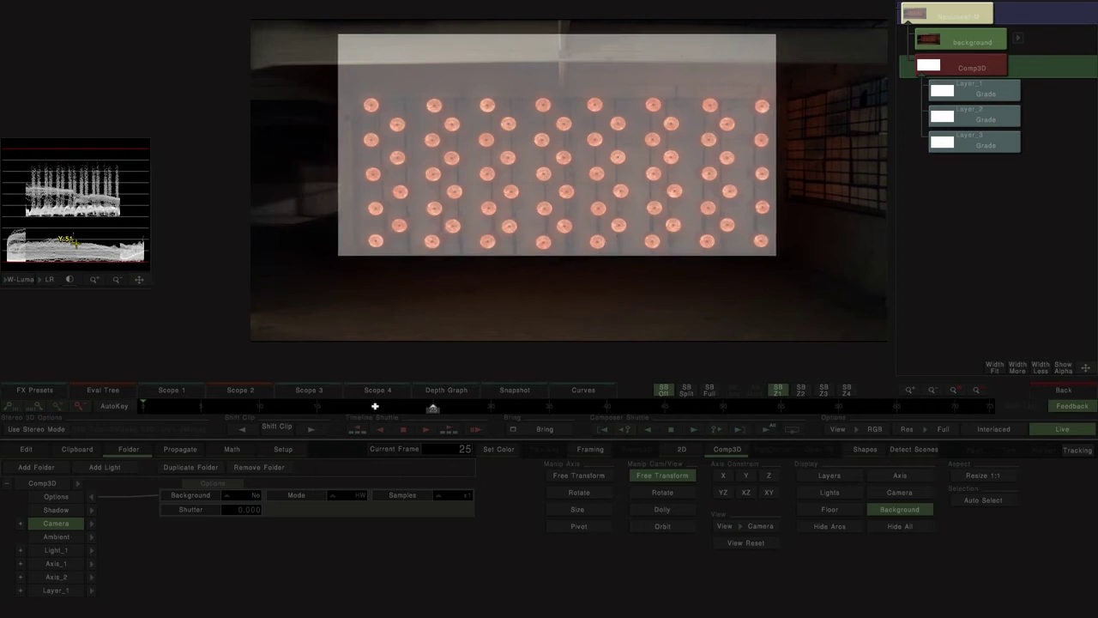
Fold Layer_2 along the right-hand wall with Pivot X 178 and Rotation Y 90.
click(53, 590)
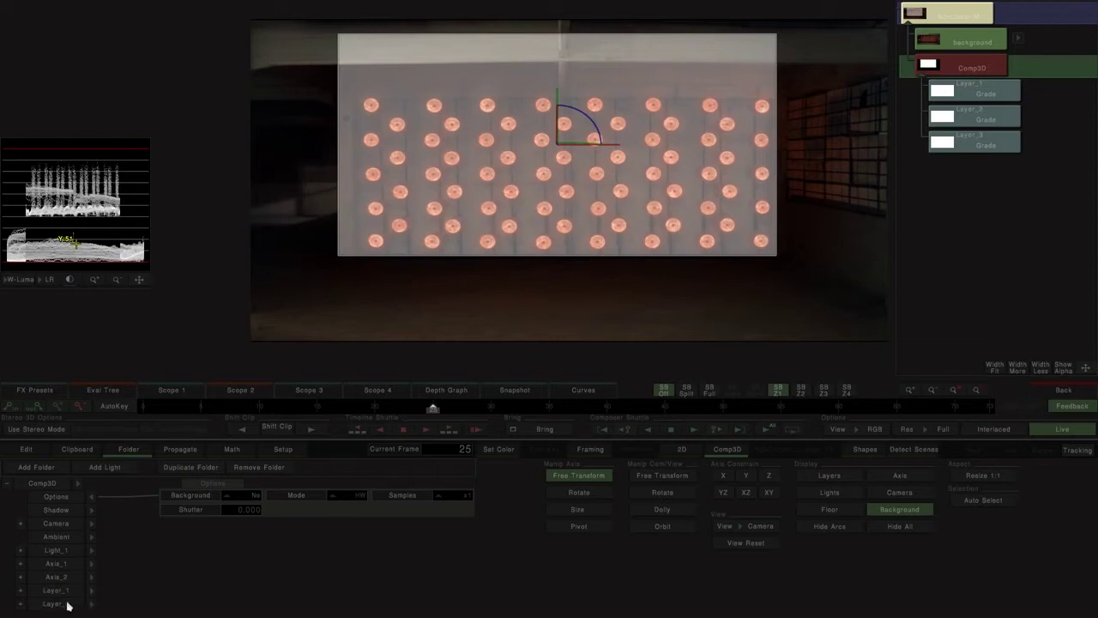
click(68, 603)
click(68, 604)
click(89, 606)
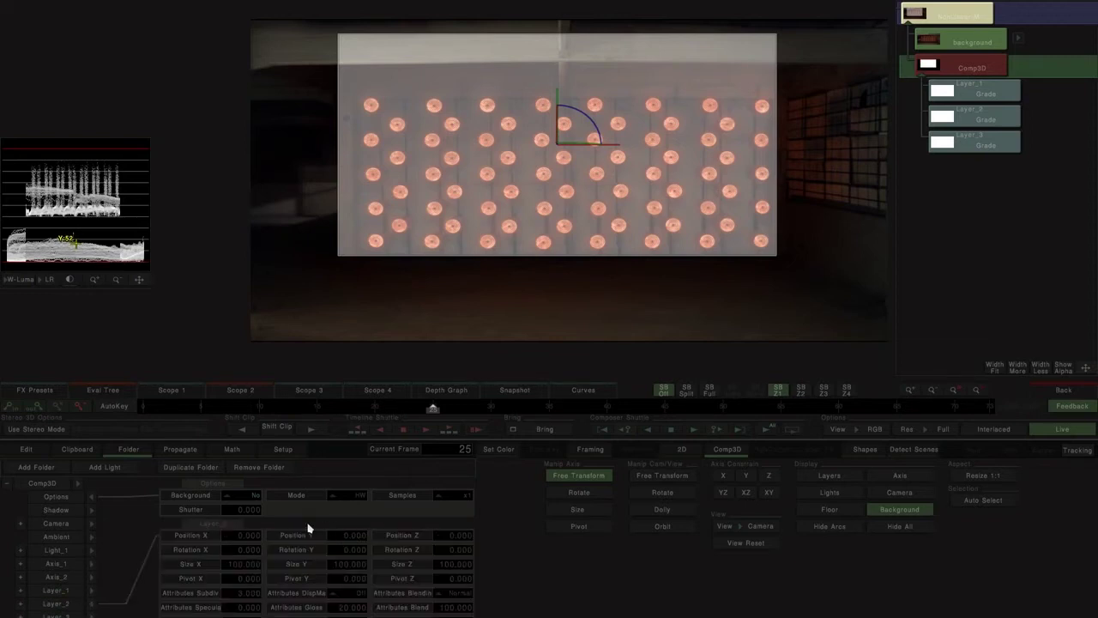
drag(229, 583, 336, 553)
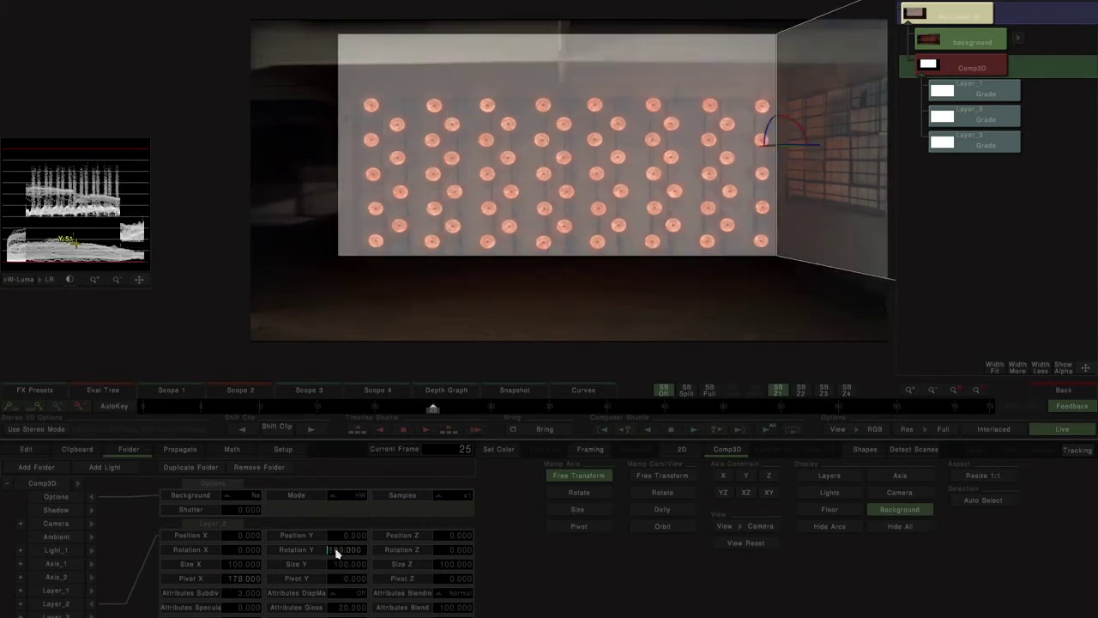
scroll(343, 555, down, 2)
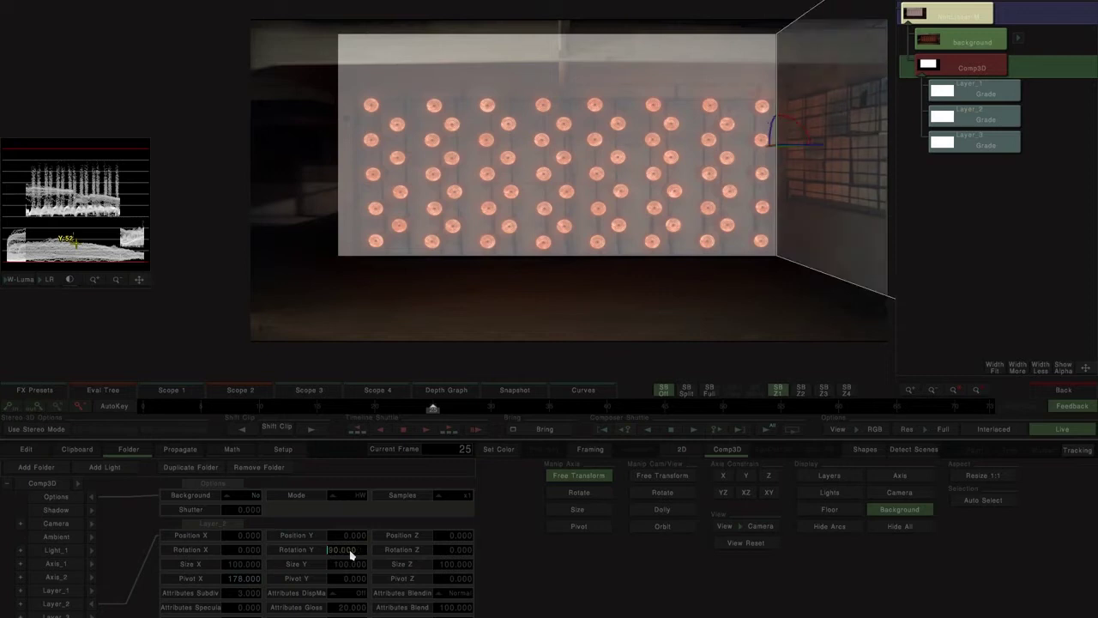
Lay Layer_3 along the floor with Pivot Y -100 and Rotation X -90.
click(89, 614)
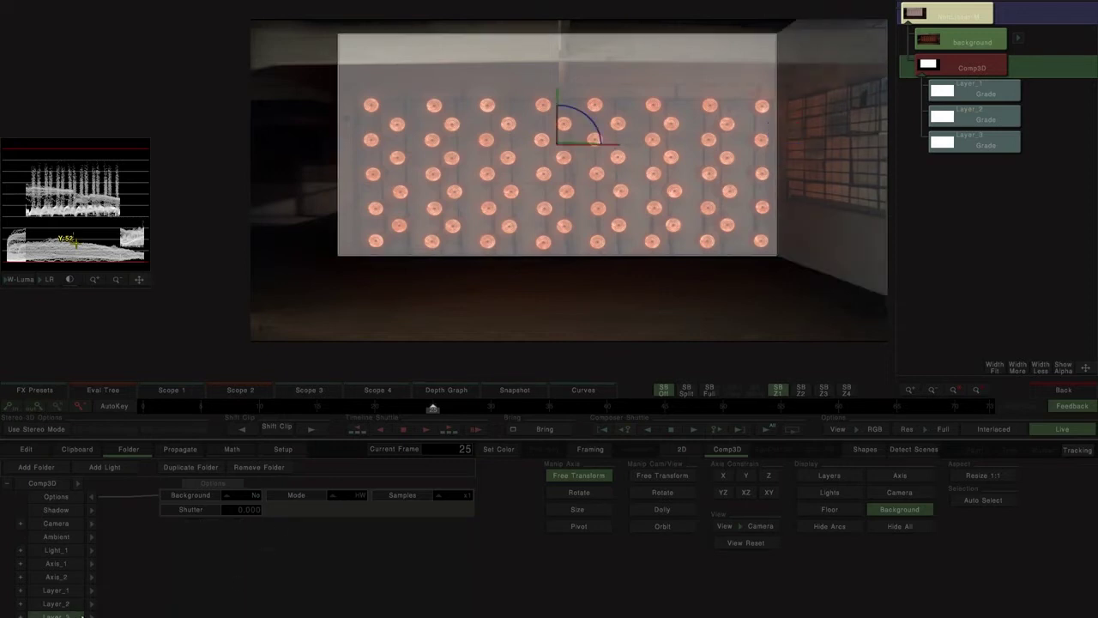
click(91, 615)
drag(338, 562, 283, 547)
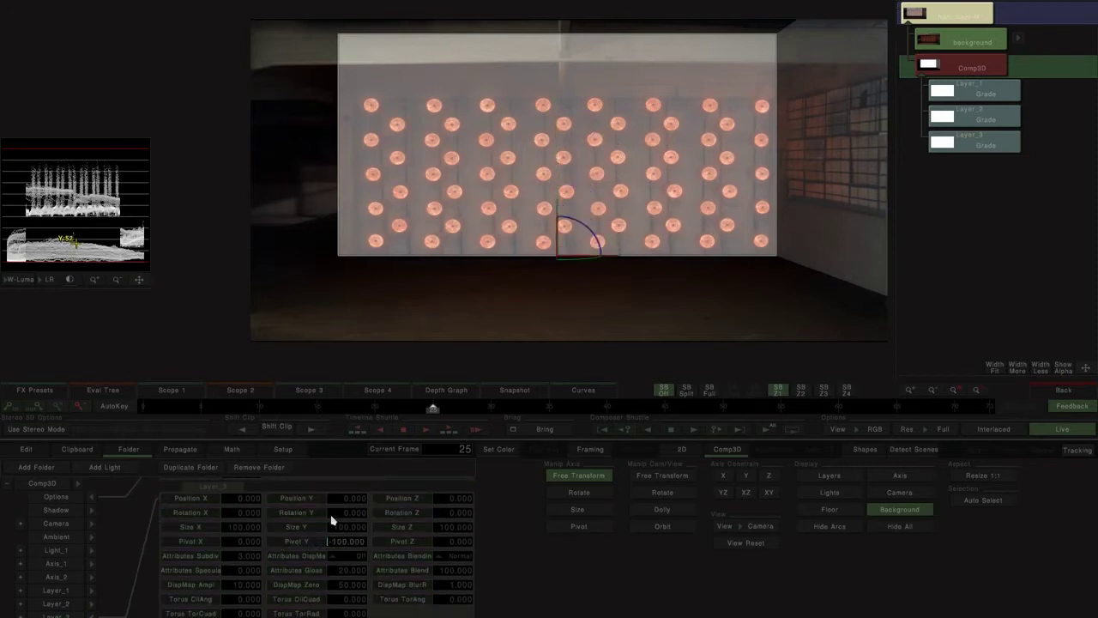
drag(238, 517, 190, 505)
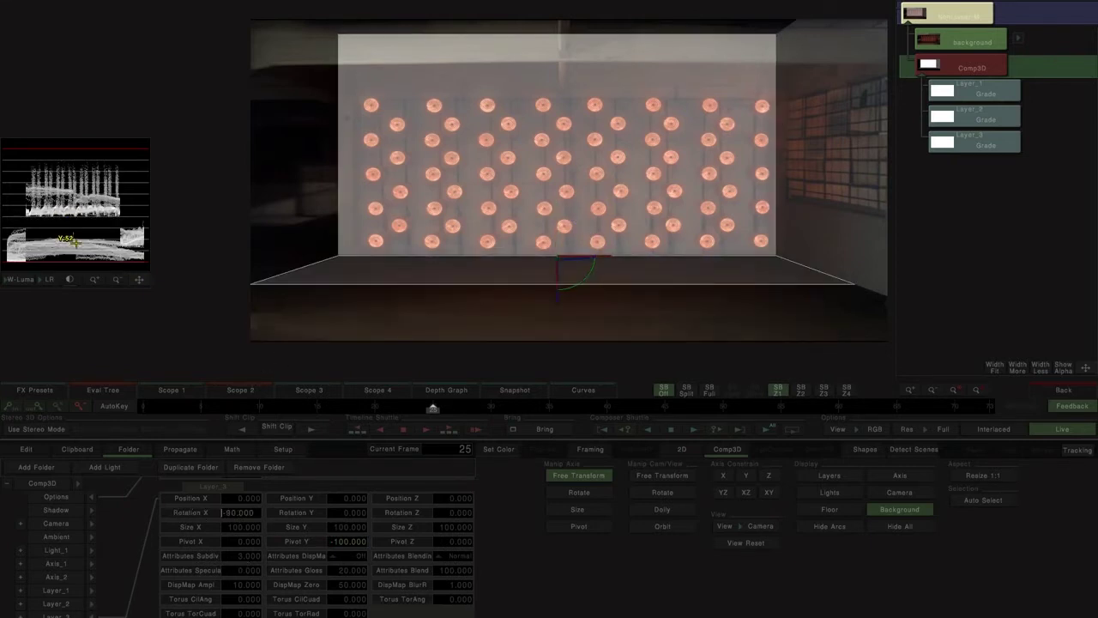
key(Return)
Show the layer outlines and extend the floor plane to meet the side wall's front edge with Size Y 178.
drag(336, 532, 370, 532)
drag(691, 268, 516, 265)
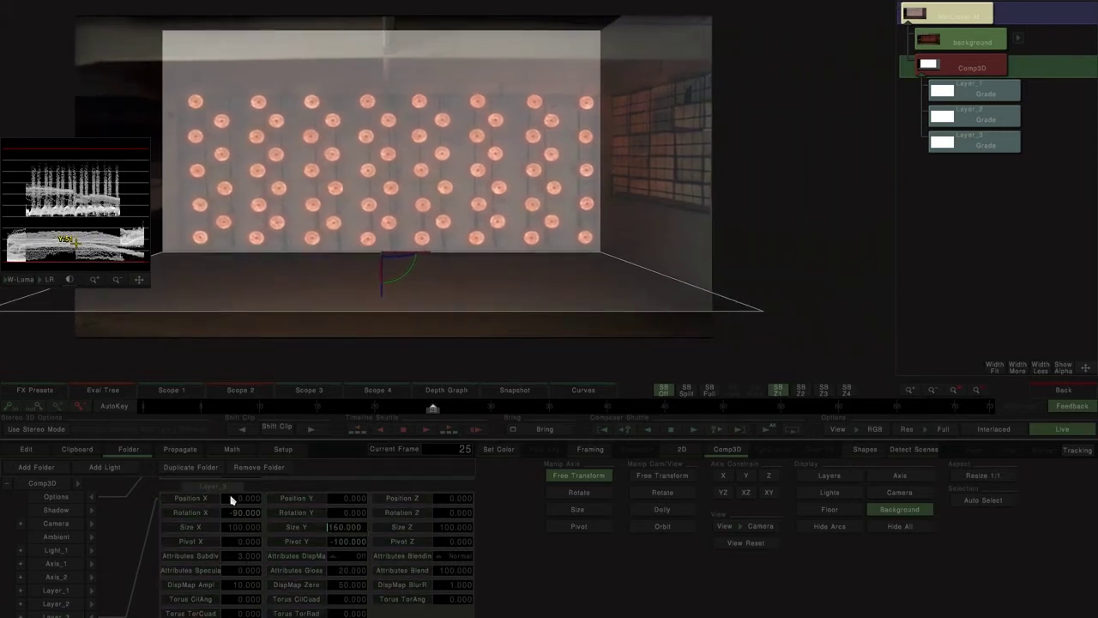
click(850, 480)
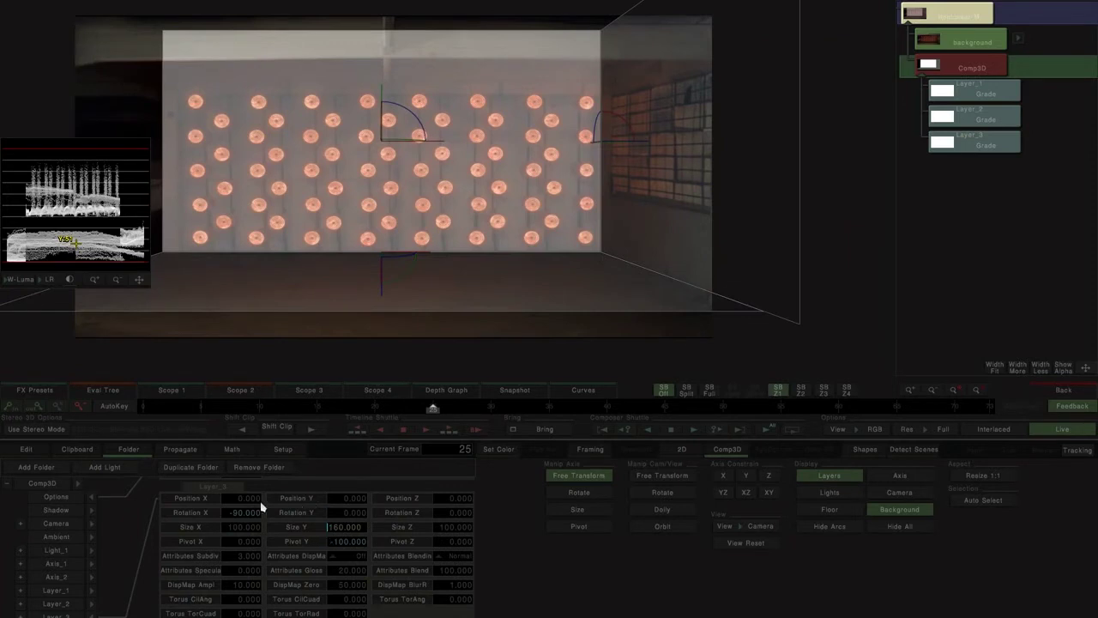
mouse_move(335, 530)
mouse_down()
mouse_move(362, 529)
mouse_move(341, 528)
mouse_up()
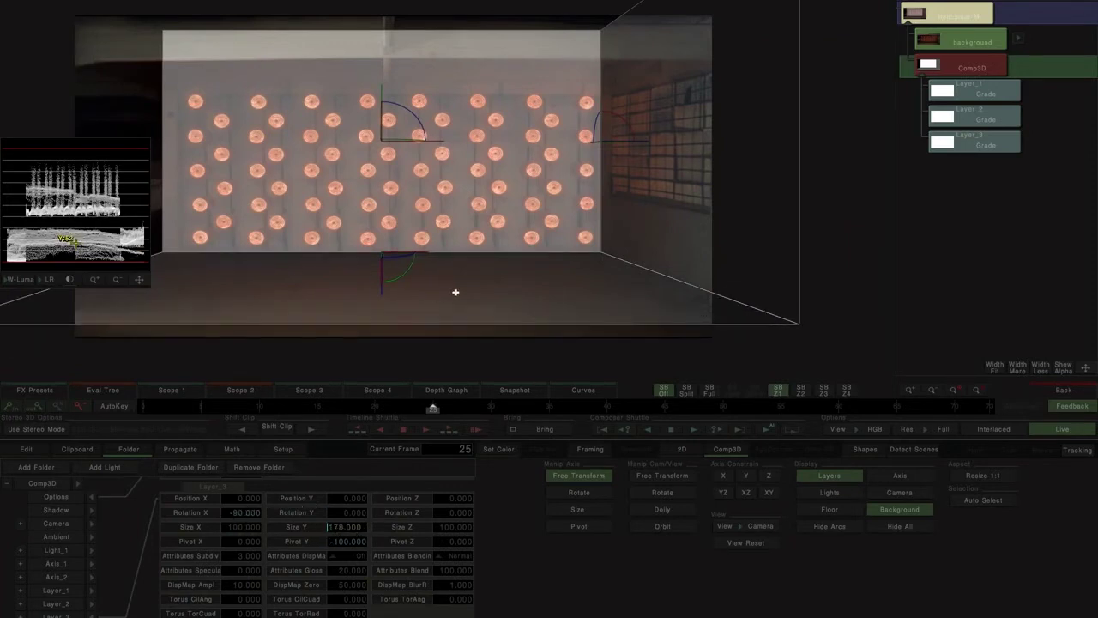
drag(454, 291, 536, 309)
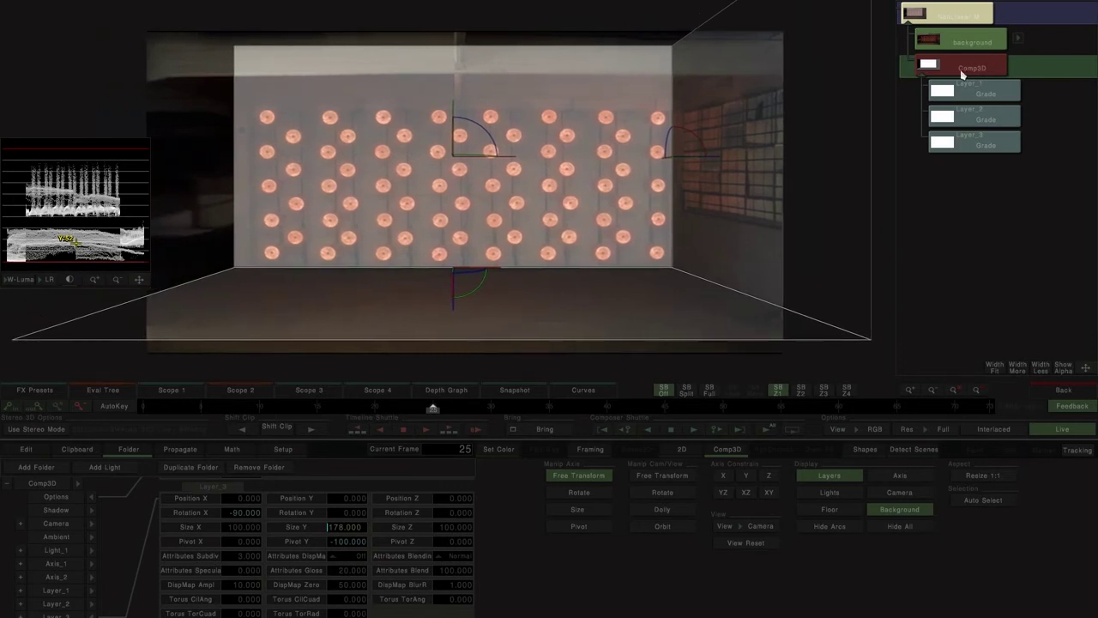
View the Comp3D on its own and set its Ambient red, green and blue to 100.
click(973, 39)
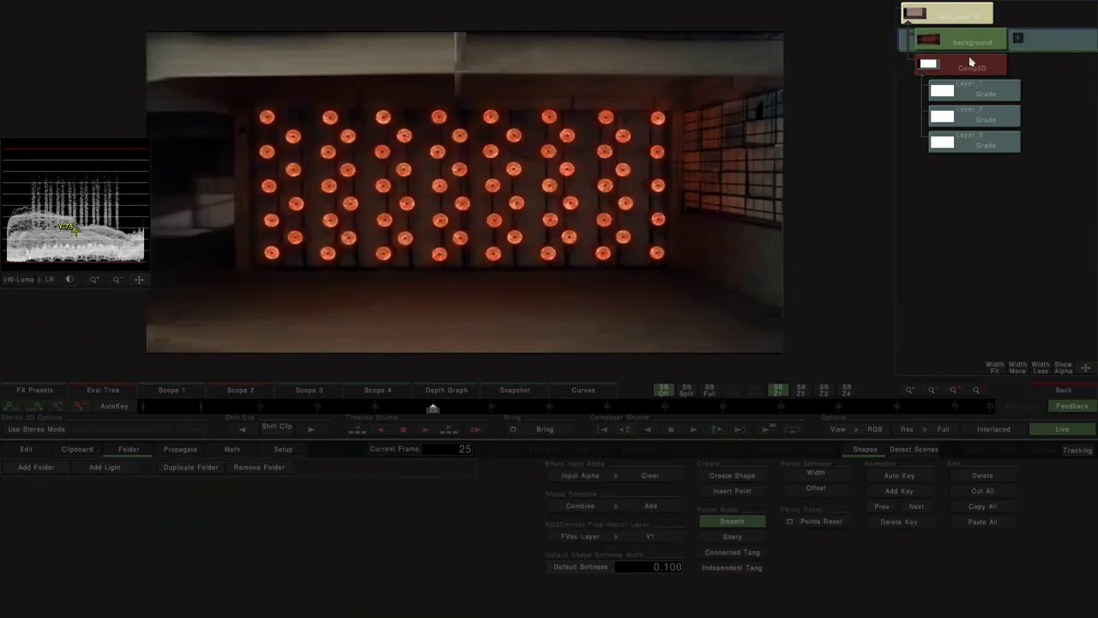
click(970, 65)
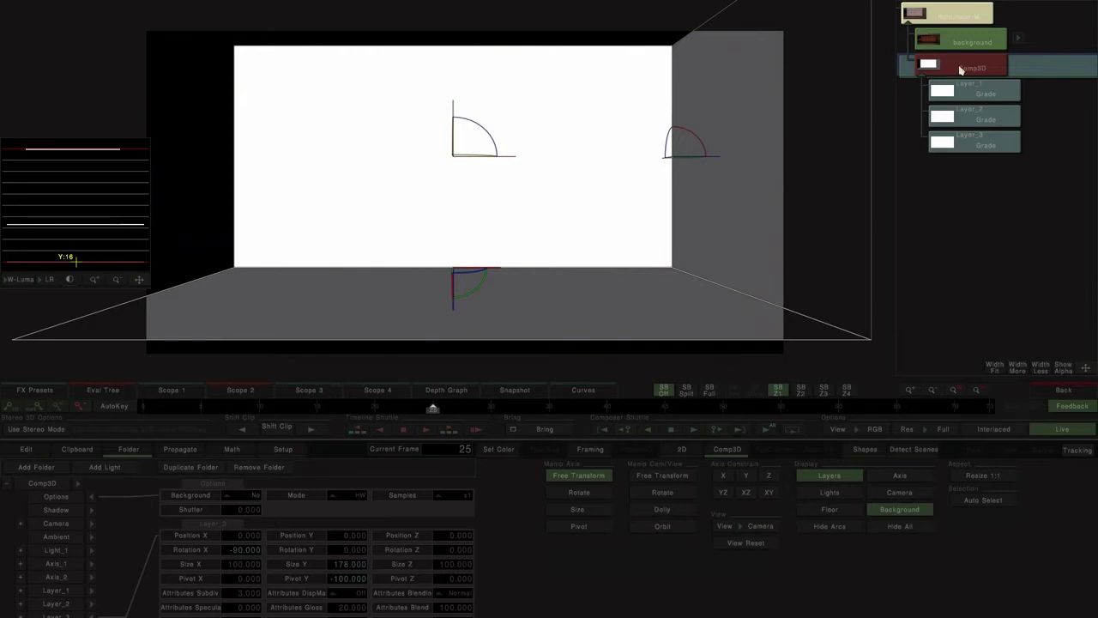
click(91, 539)
click(77, 538)
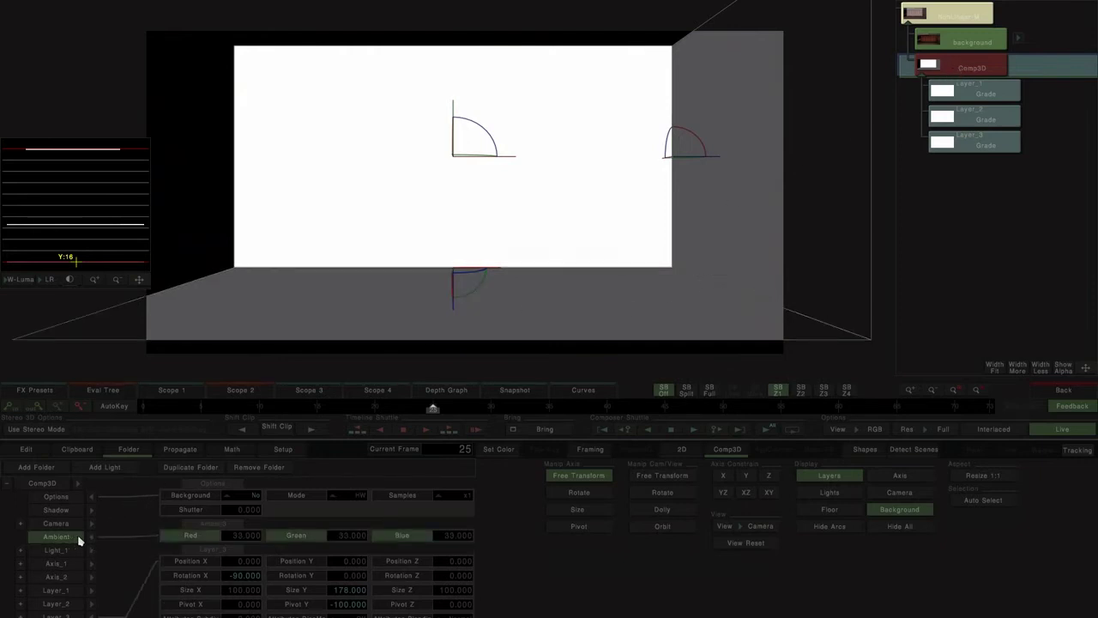
click(496, 450)
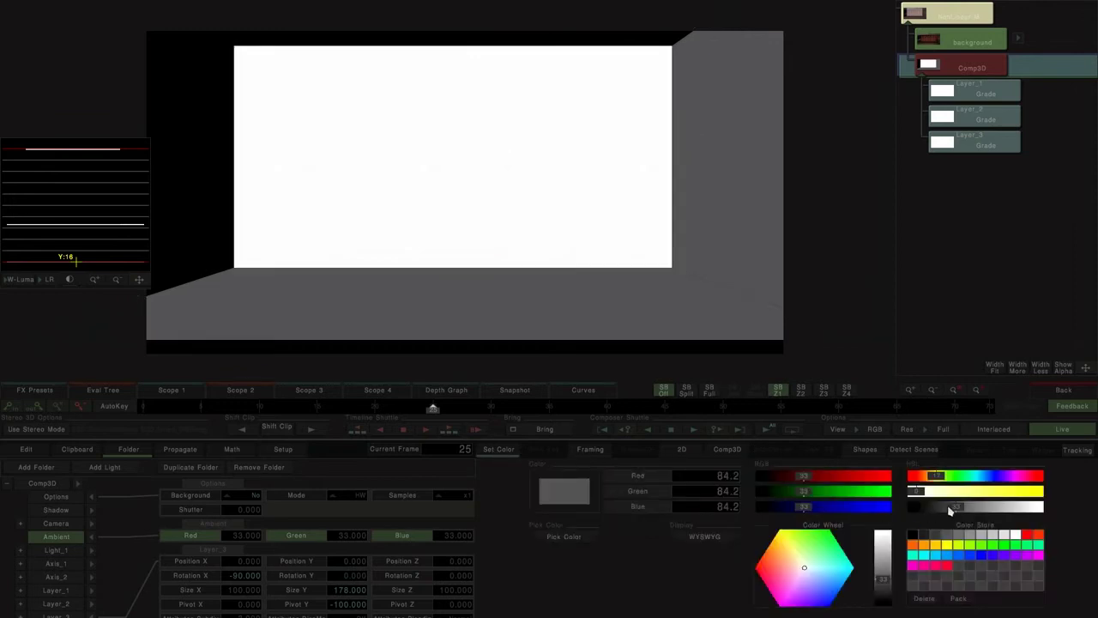
drag(950, 510, 1041, 508)
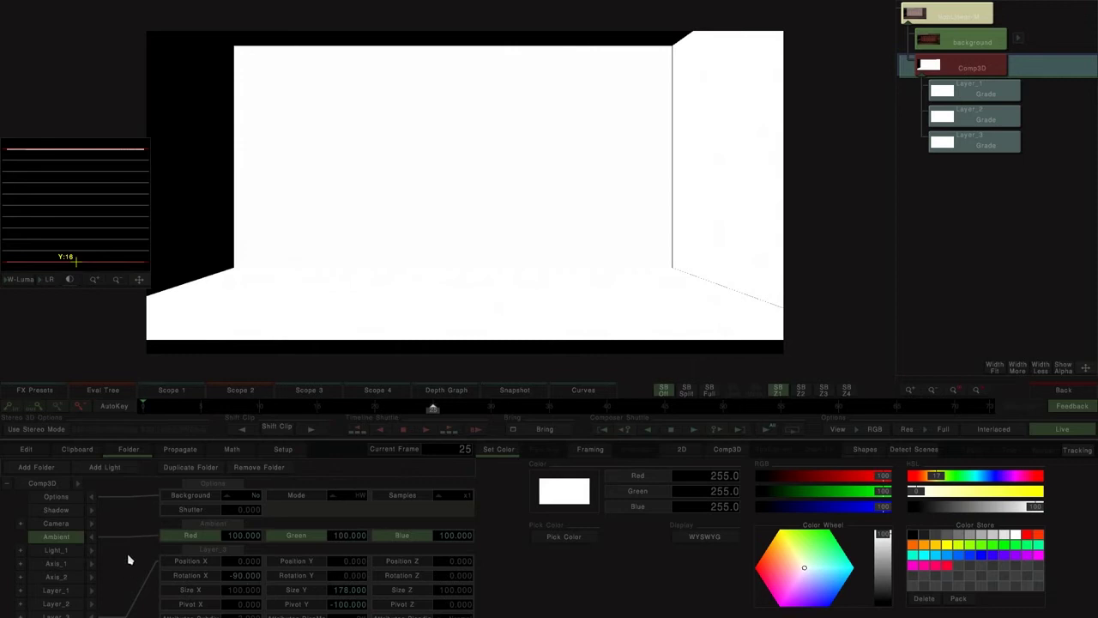
Close the gaps between the planes by setting Position X to 0.2 on Layer_3 and 0.4 on Layer_1.
scroll(291, 568, down, 2)
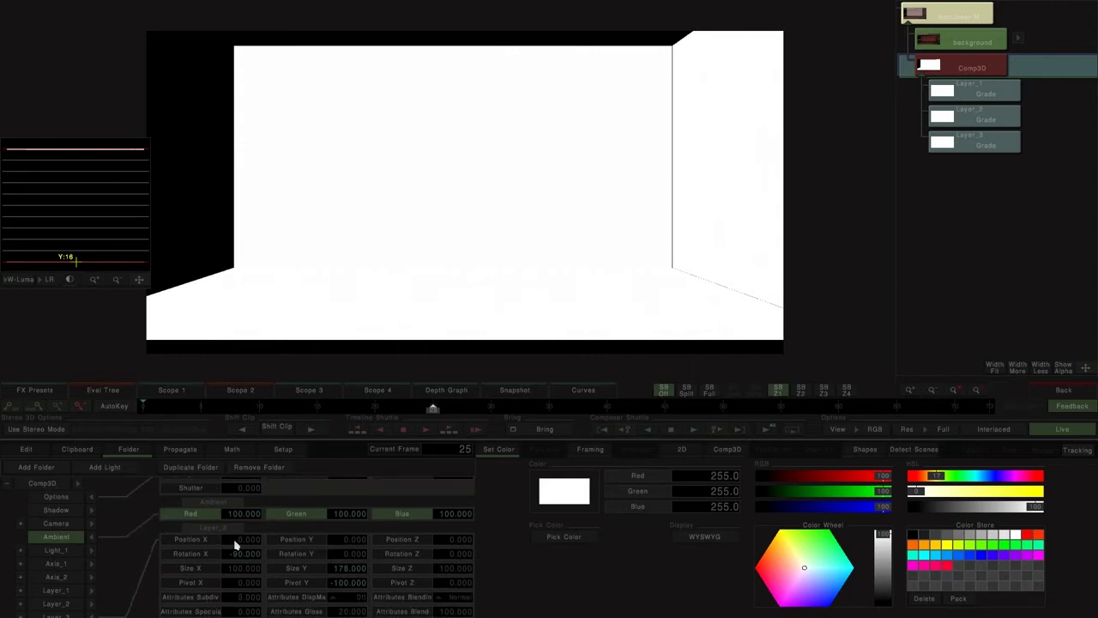
drag(235, 542, 254, 540)
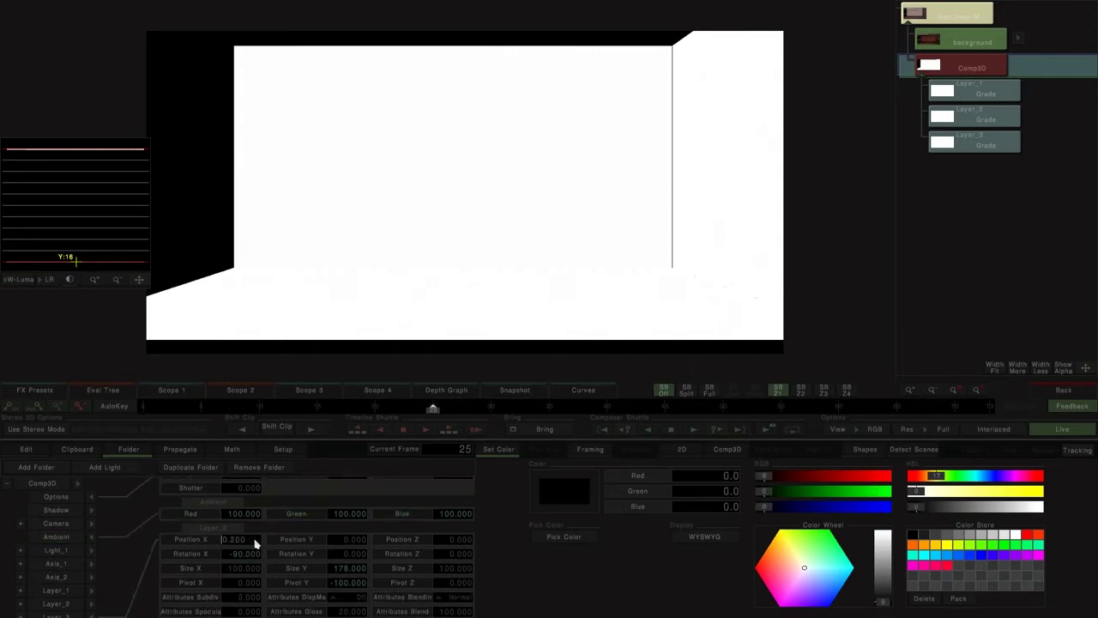
click(91, 615)
click(91, 592)
drag(227, 561, 264, 565)
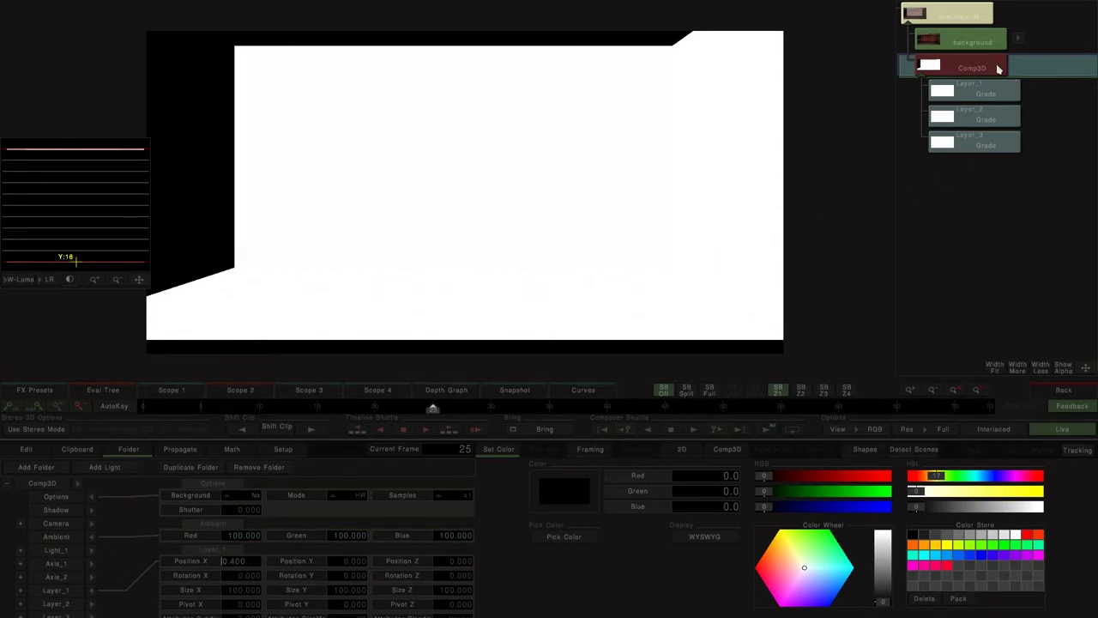
Set the UpLeft and DownLeft colours of Layer_2's Grade to black for a horizontal depth gradient on the side wall.
click(1007, 116)
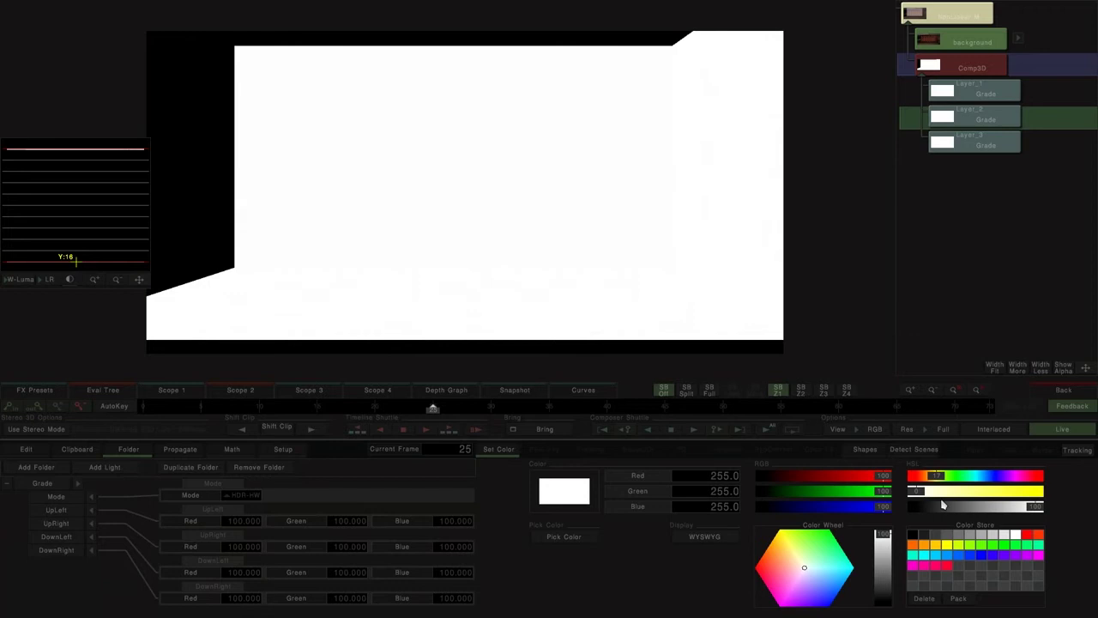
click(32, 515)
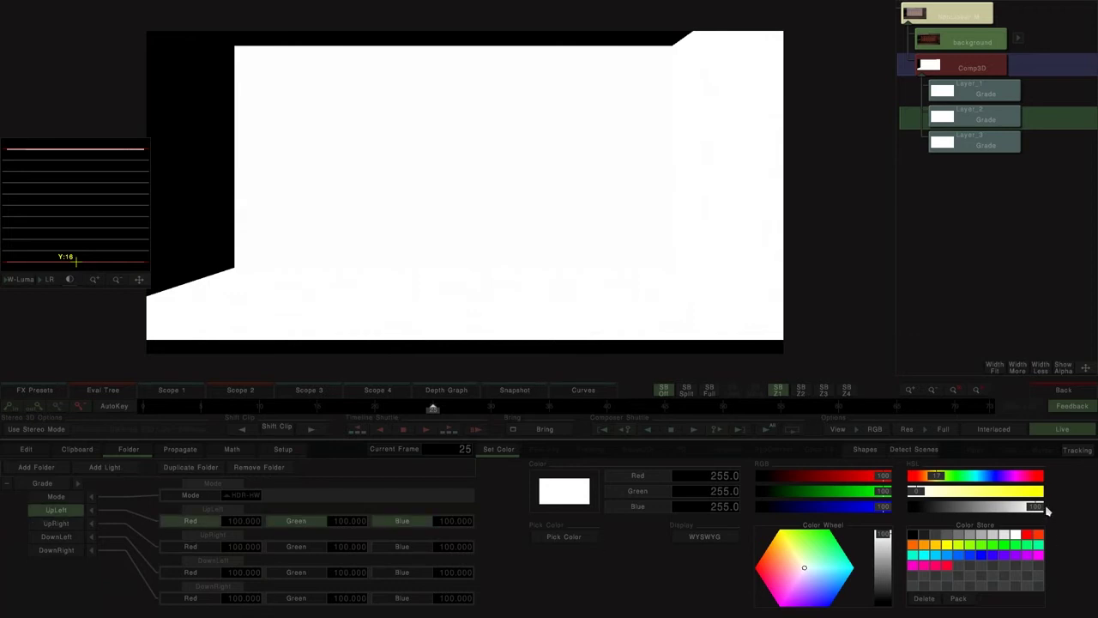
drag(1038, 507, 737, 502)
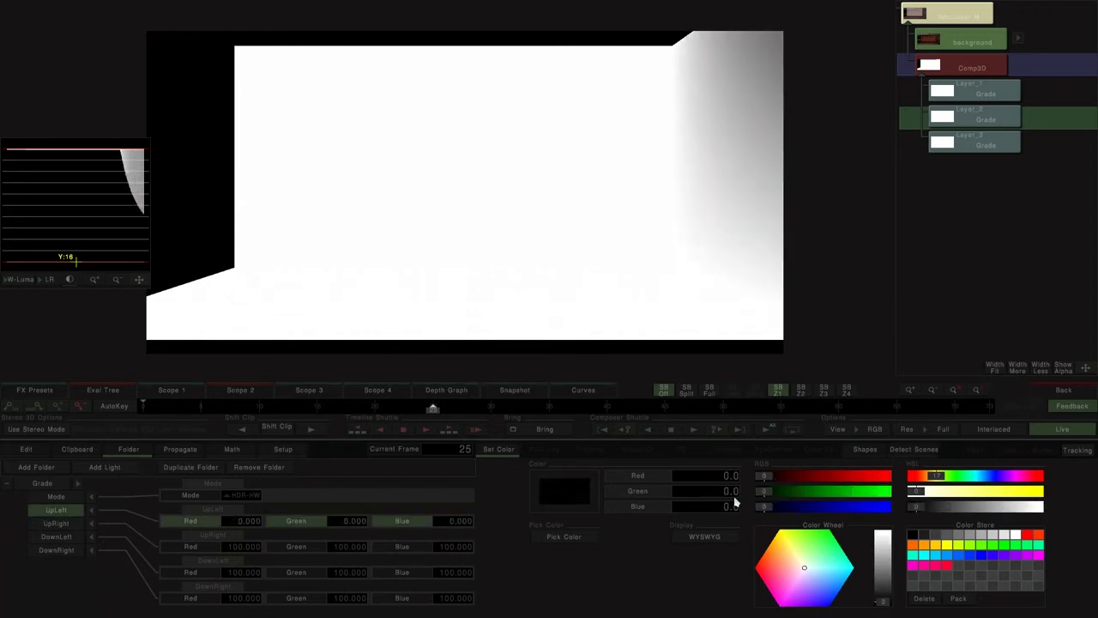
click(66, 537)
drag(1039, 507, 694, 513)
Set the UpLeft and UpRight colours of Layer_3's Grade to black for a depth gradient across the floor.
click(969, 140)
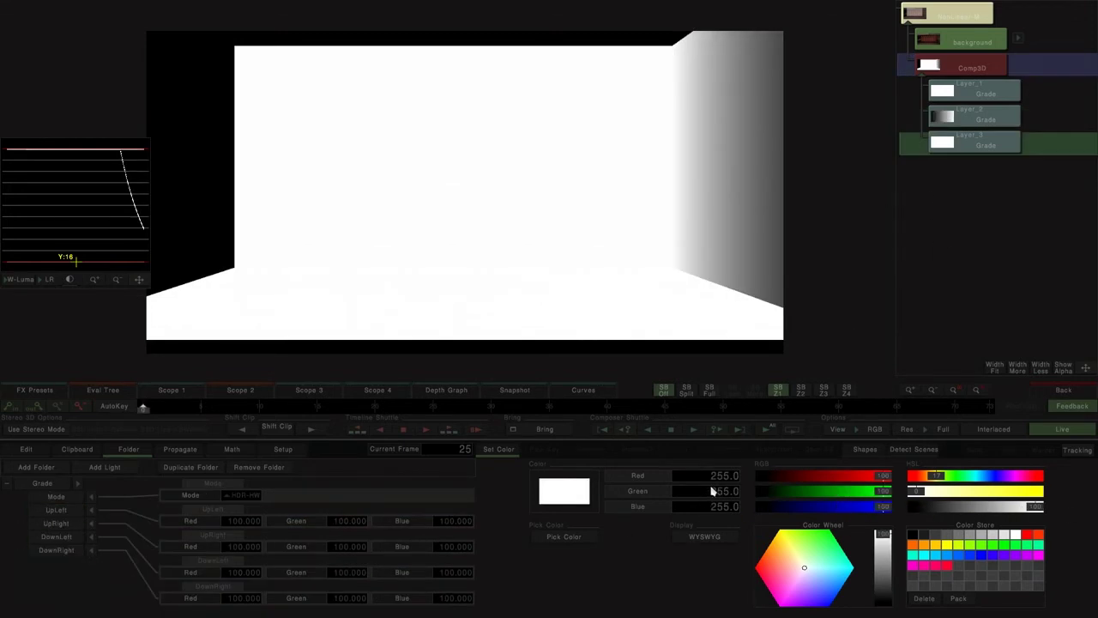
click(72, 512)
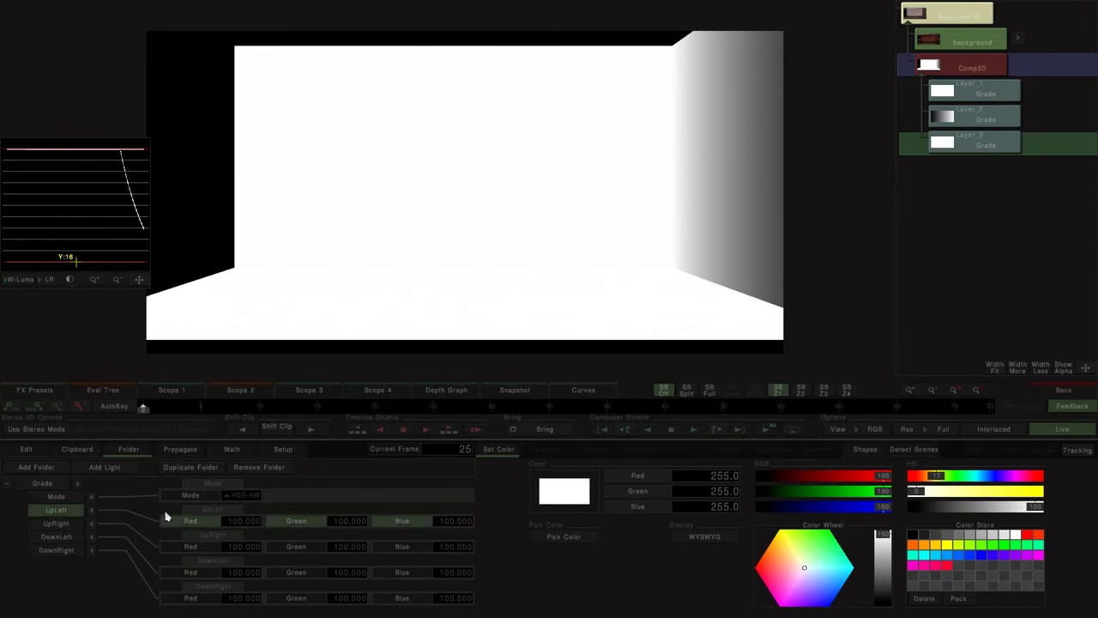
drag(1038, 506, 735, 509)
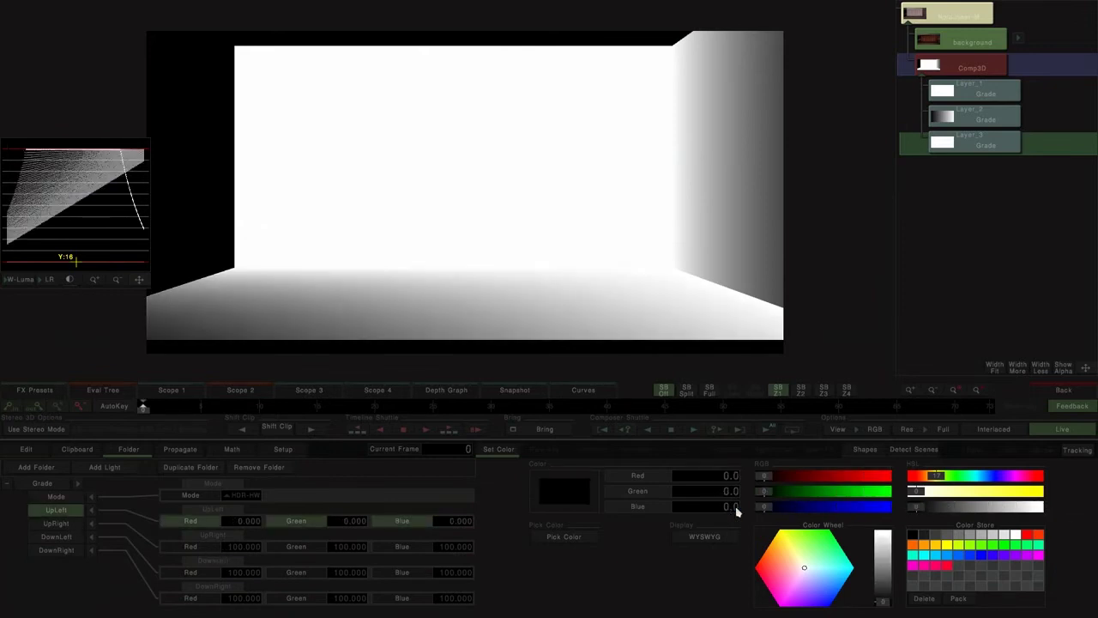
click(50, 534)
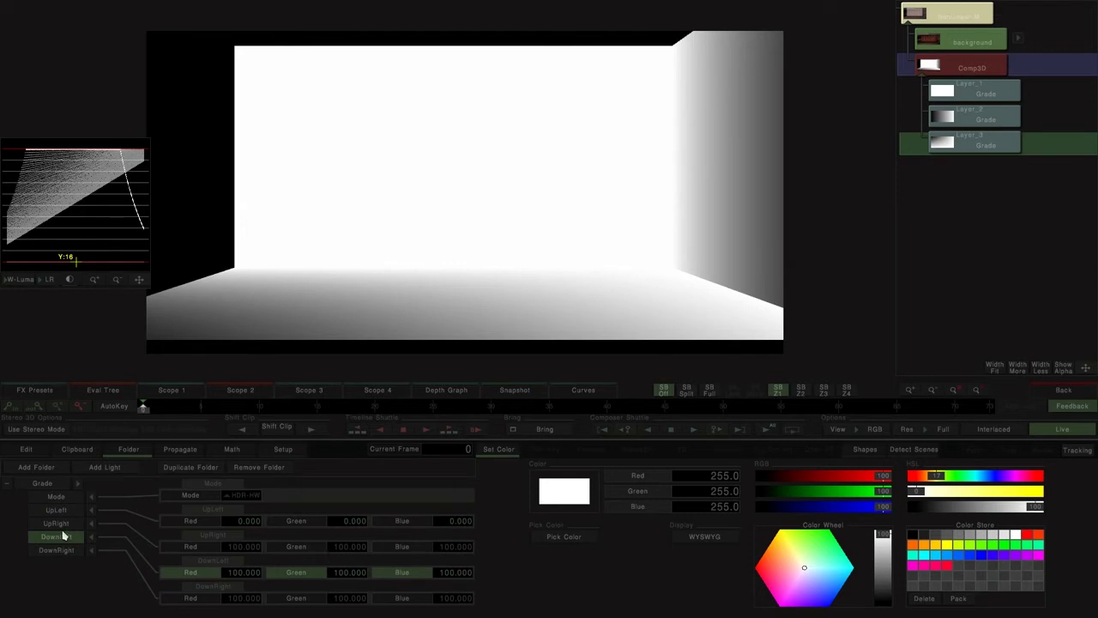
click(56, 522)
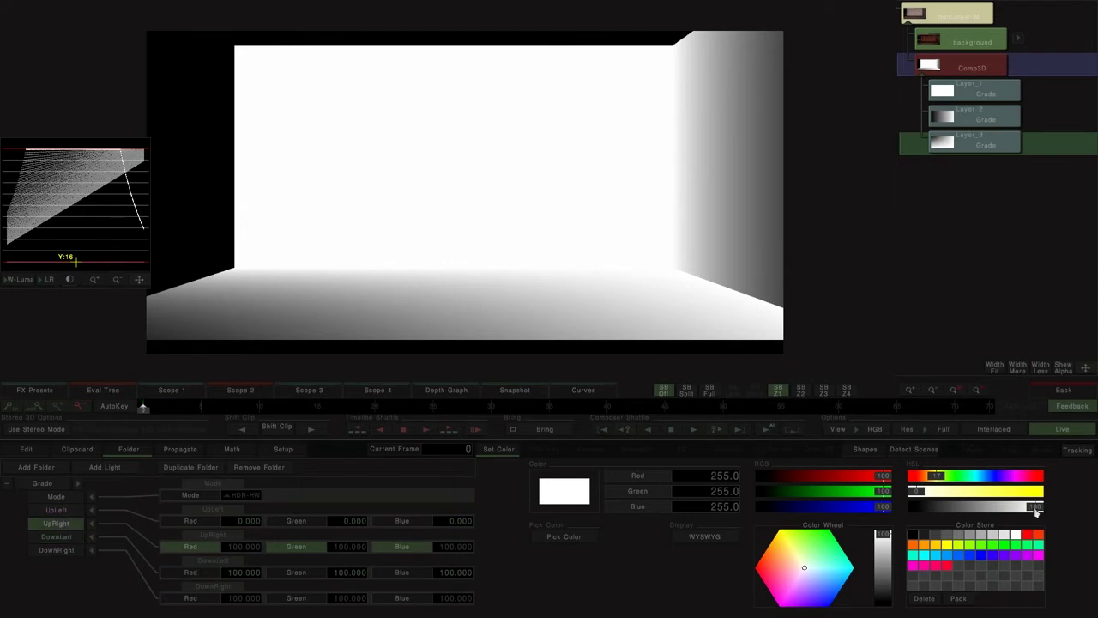
drag(1036, 507, 662, 506)
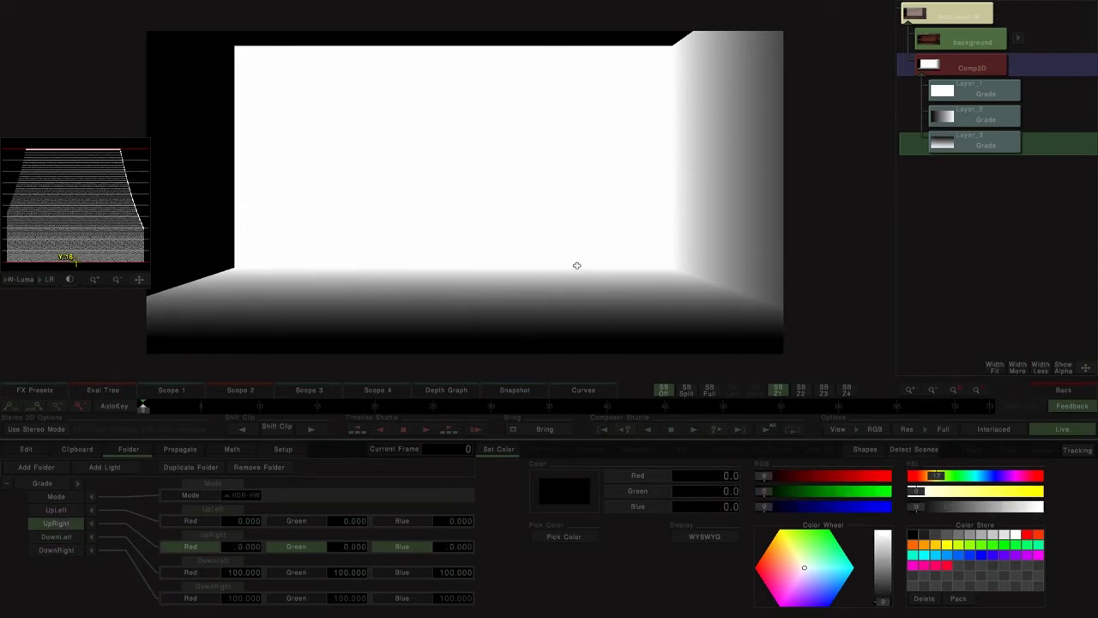
drag(587, 265, 685, 269)
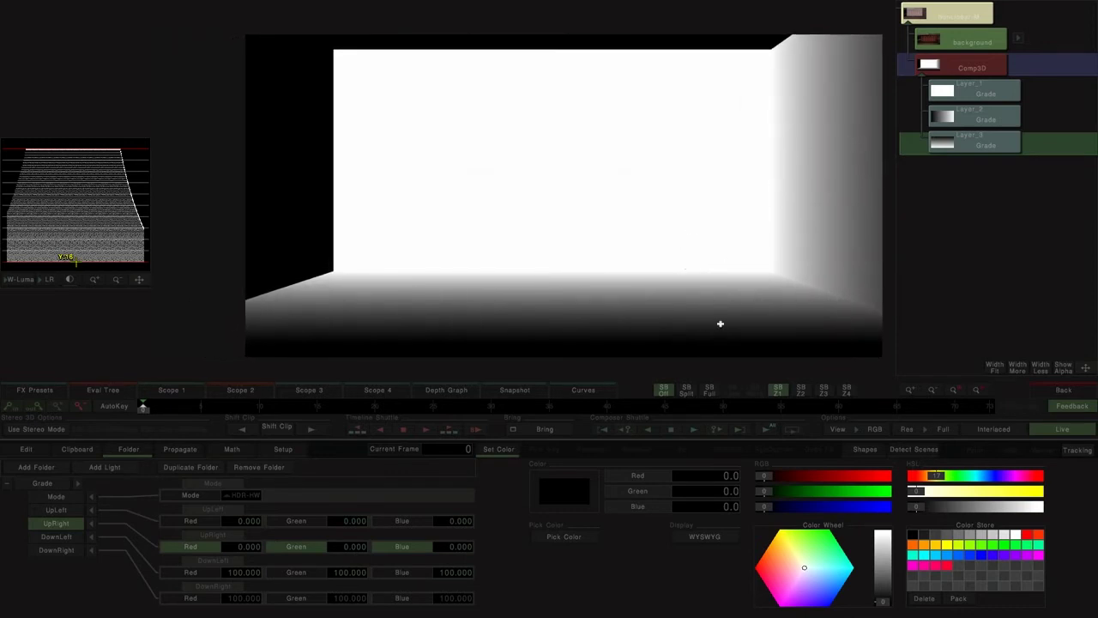
Return to the timeline and delete the NonLinear mix and the background clip above the room Comp3D.
click(958, 20)
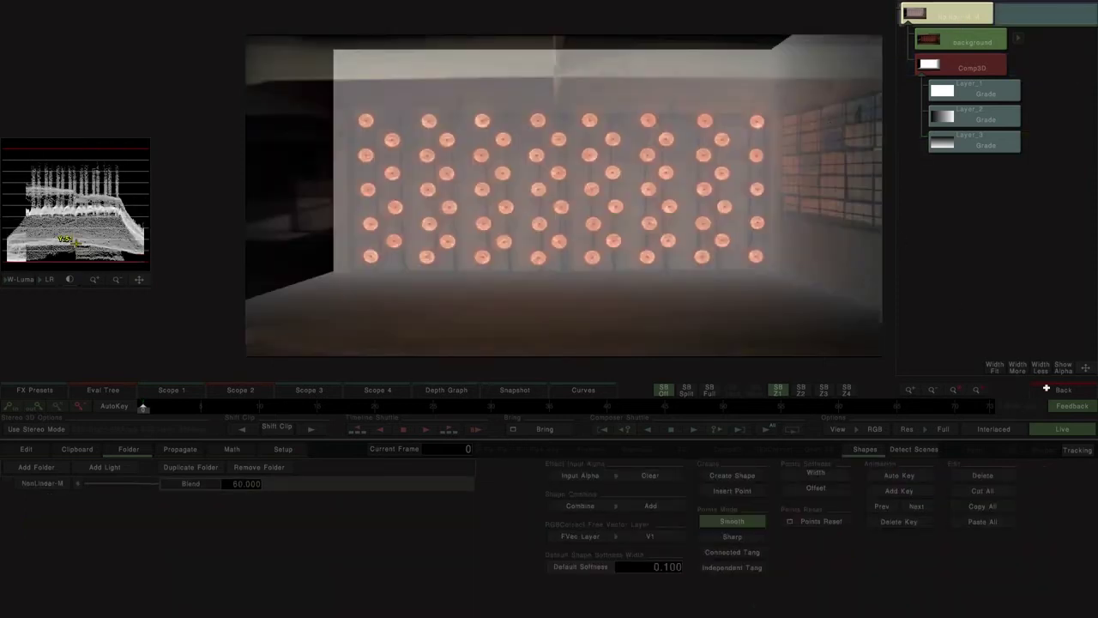
click(1061, 390)
key(Delete)
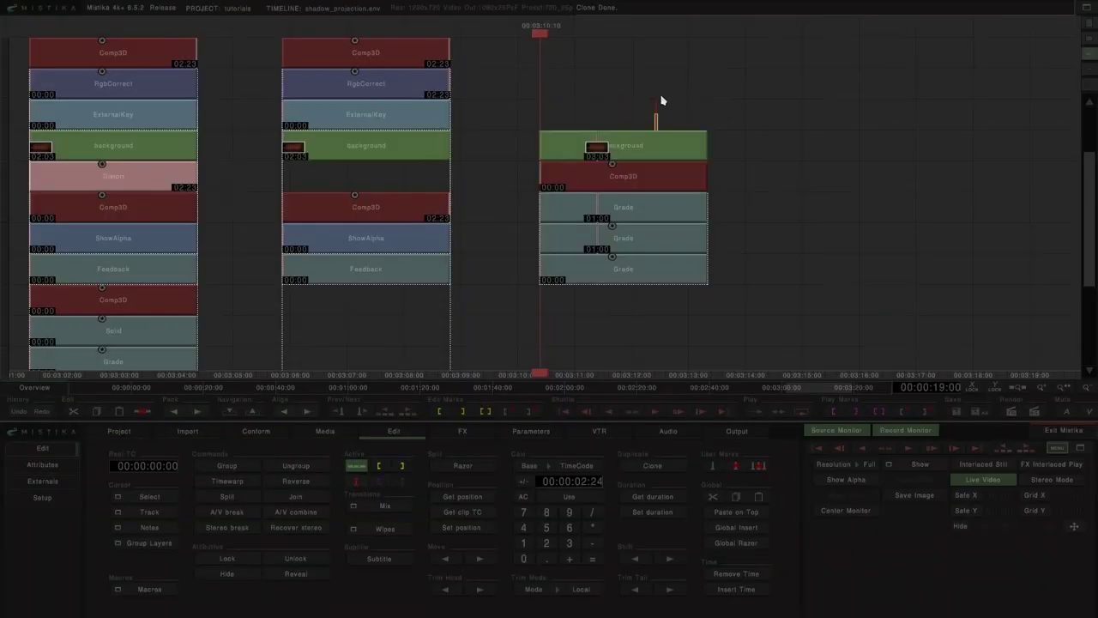
click(615, 146)
key(Delete)
Move the room Comp3D with its three Grades into the gap beneath the shadow's Feedback in the second stack.
drag(829, 106, 880, 36)
drag(815, 68, 578, 232)
drag(667, 104, 623, 228)
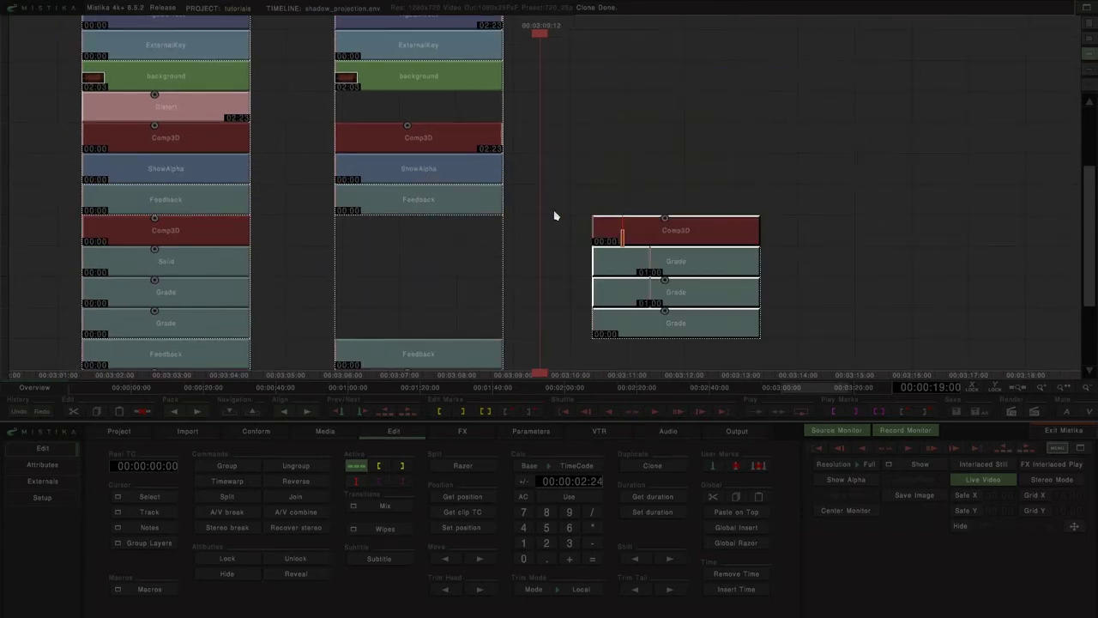
drag(690, 183, 444, 329)
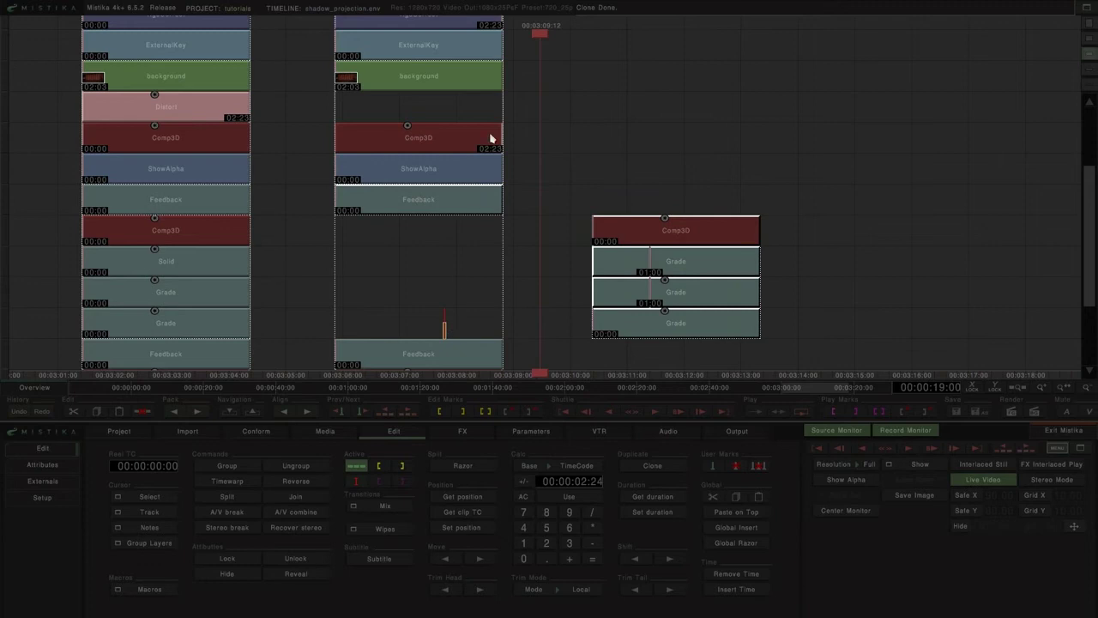
drag(490, 137, 438, 324)
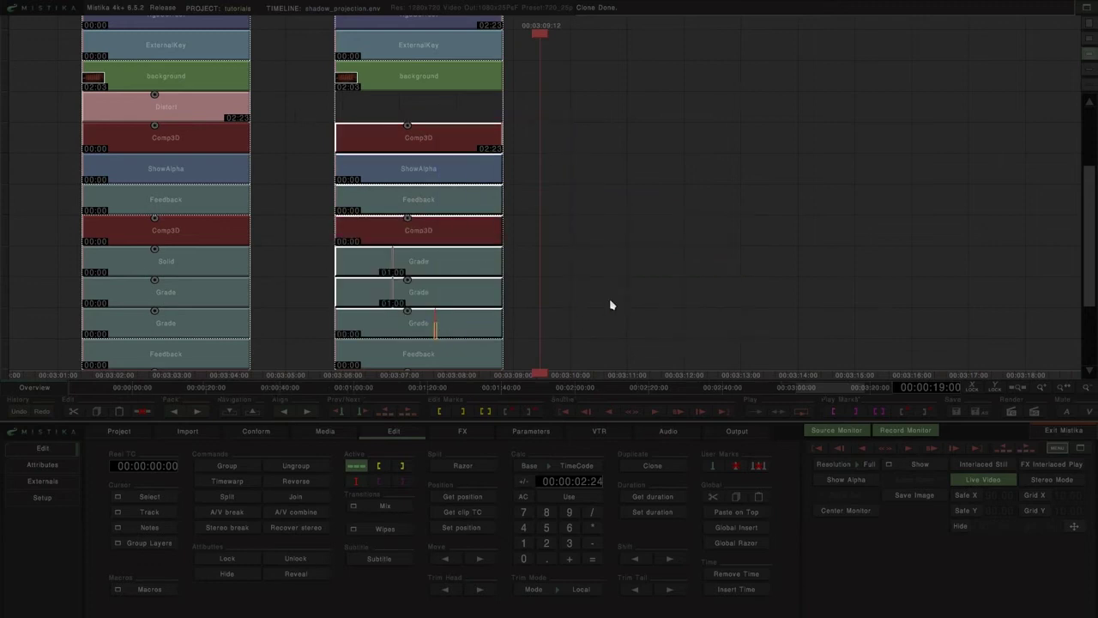
Shift the lower Feedback and the monkey's Comp3D group down one track to open a gap beneath the Grades.
drag(568, 184, 526, 127)
click(423, 296)
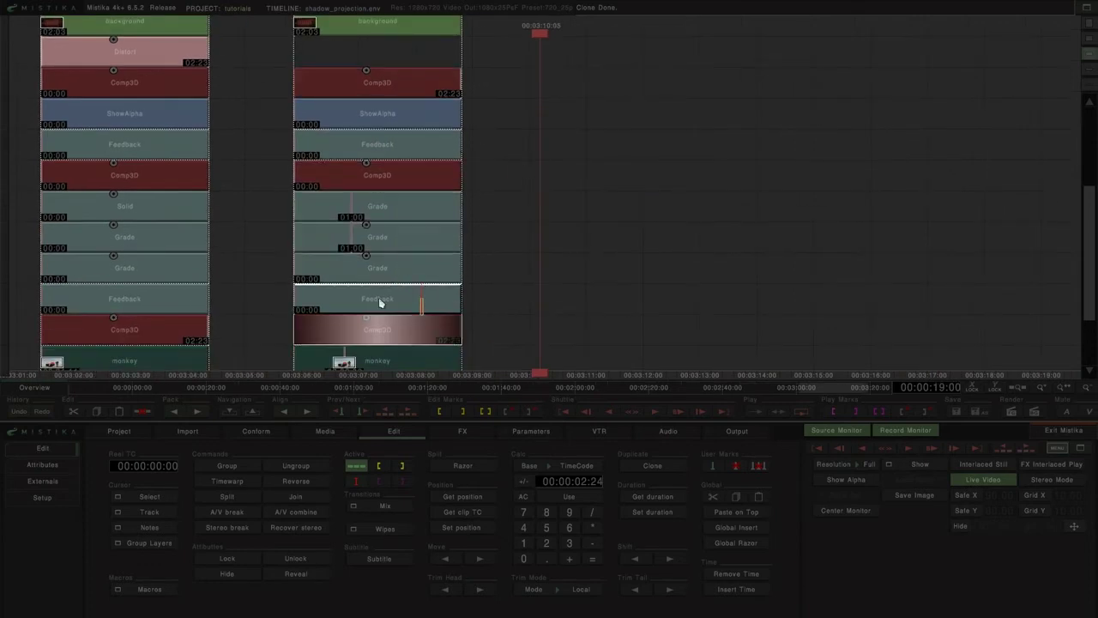
drag(298, 341, 294, 371)
click(620, 210)
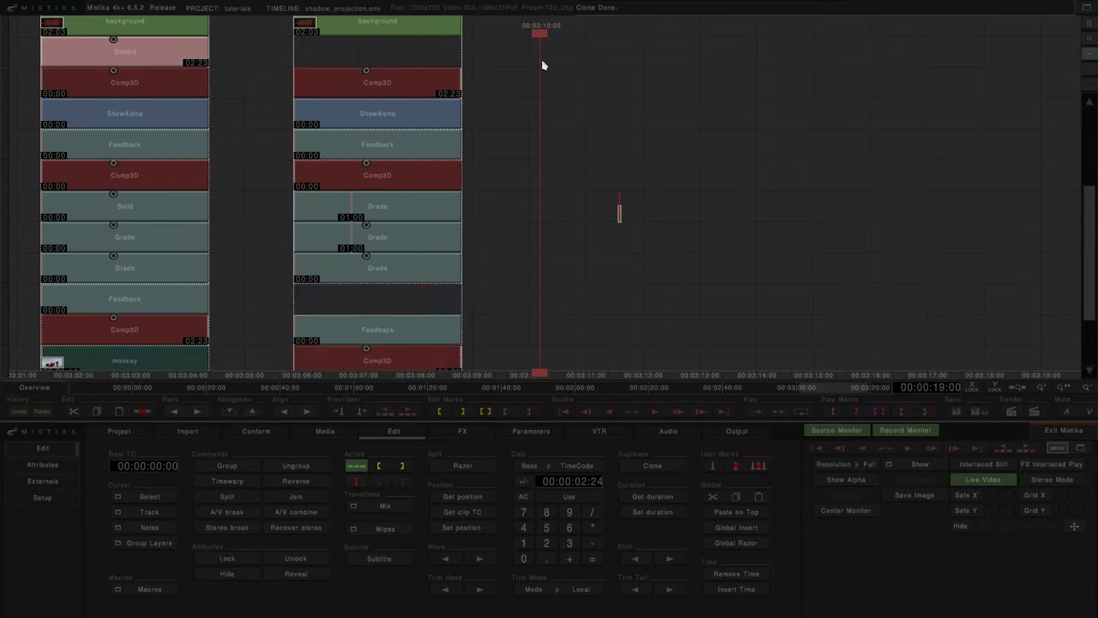
Apply the legacy Distort effect to the shadow Comp3D group together with the room Comp3D and its Grades.
drag(540, 63, 346, 274)
mouse_move(568, 211)
mouse_down()
mouse_move(575, 169)
mouse_move(640, 164)
mouse_move(586, 206)
mouse_up()
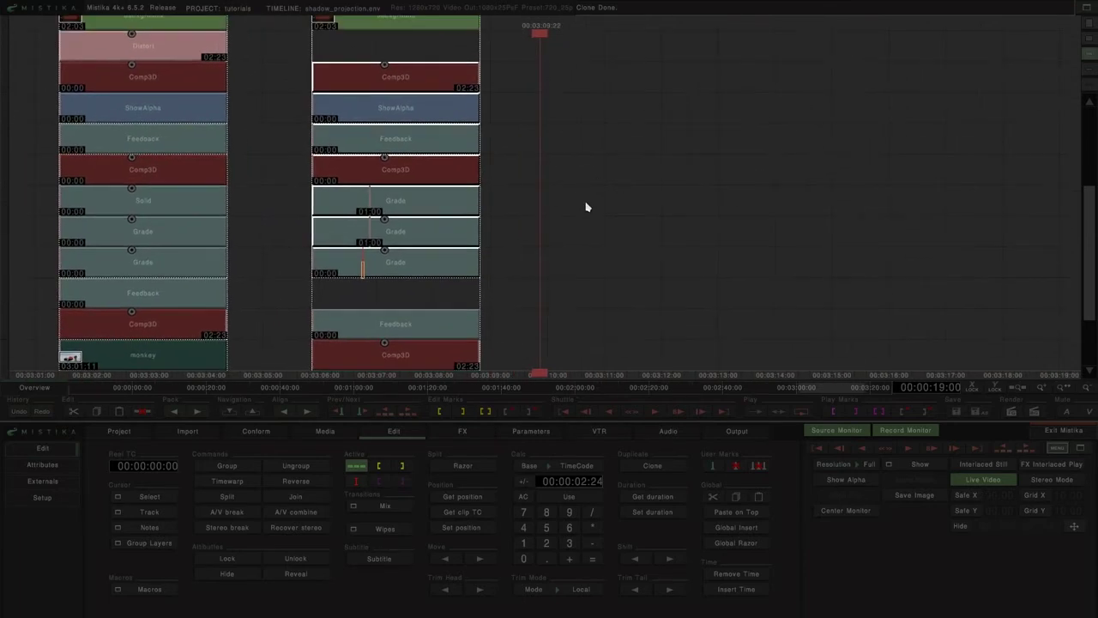
click(460, 431)
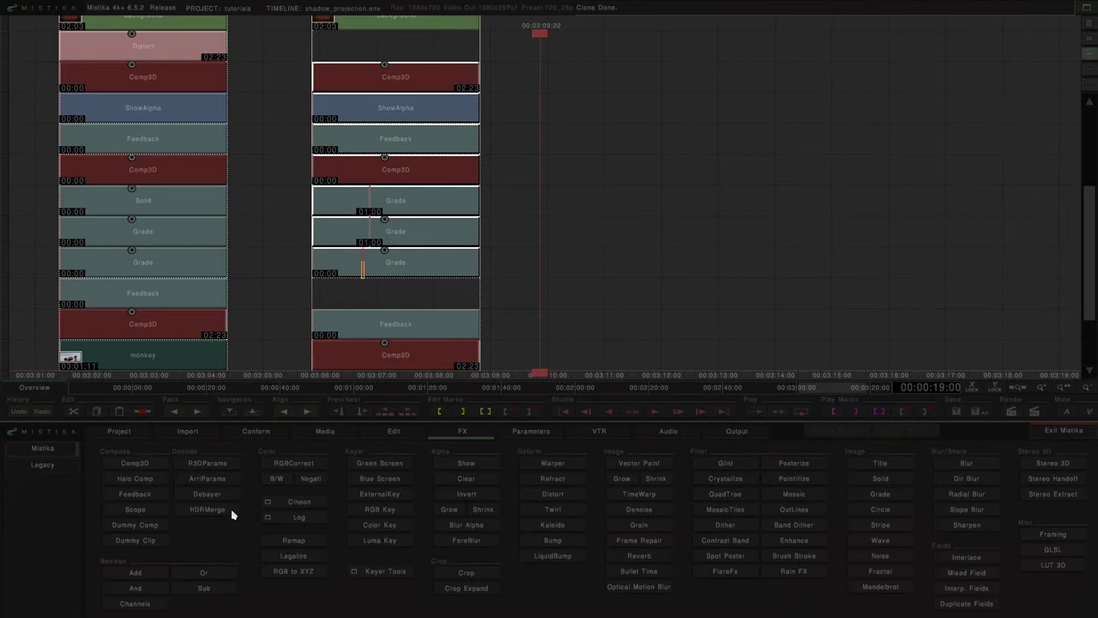
click(43, 465)
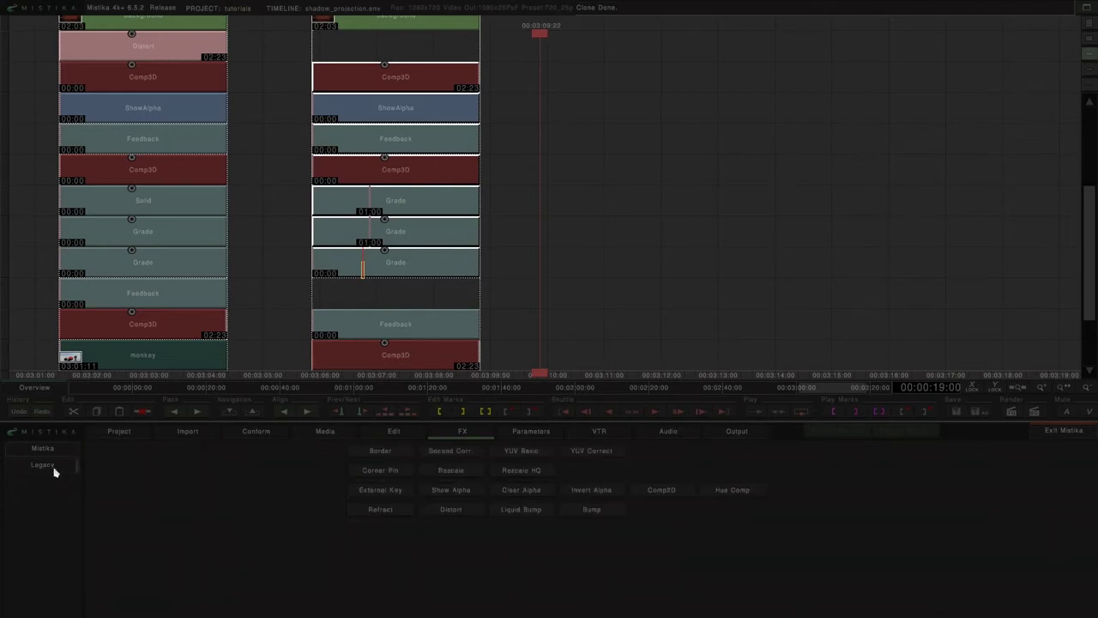
click(455, 510)
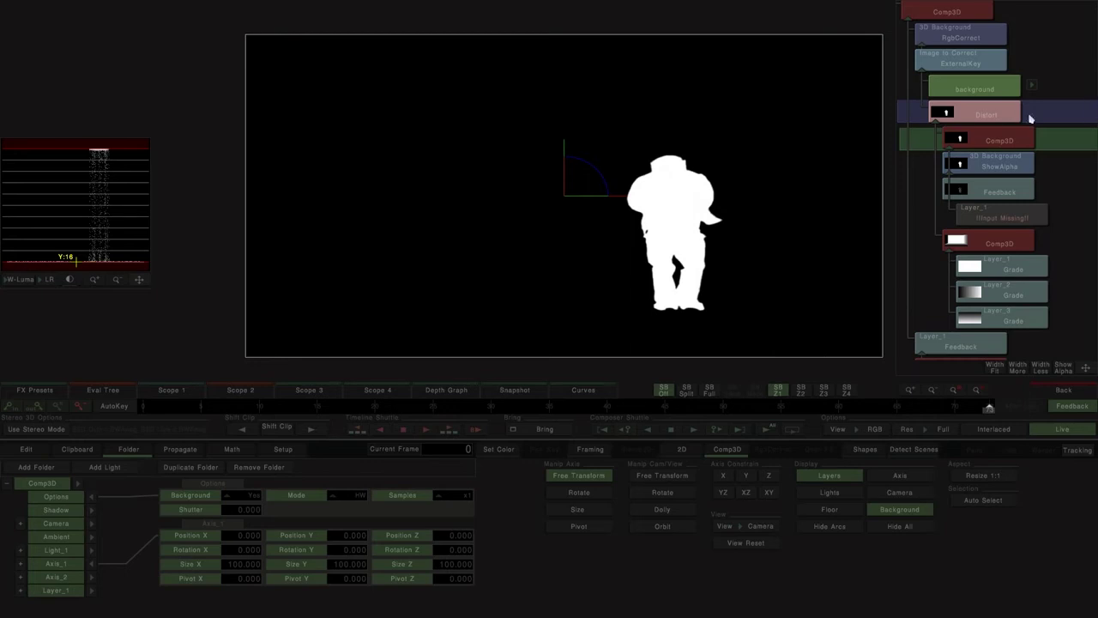
View the final Comp3D while editing the Distort, and displace the shadow with OffsetX -49.807 and OffsetY 6.701.
click(987, 118)
click(939, 11)
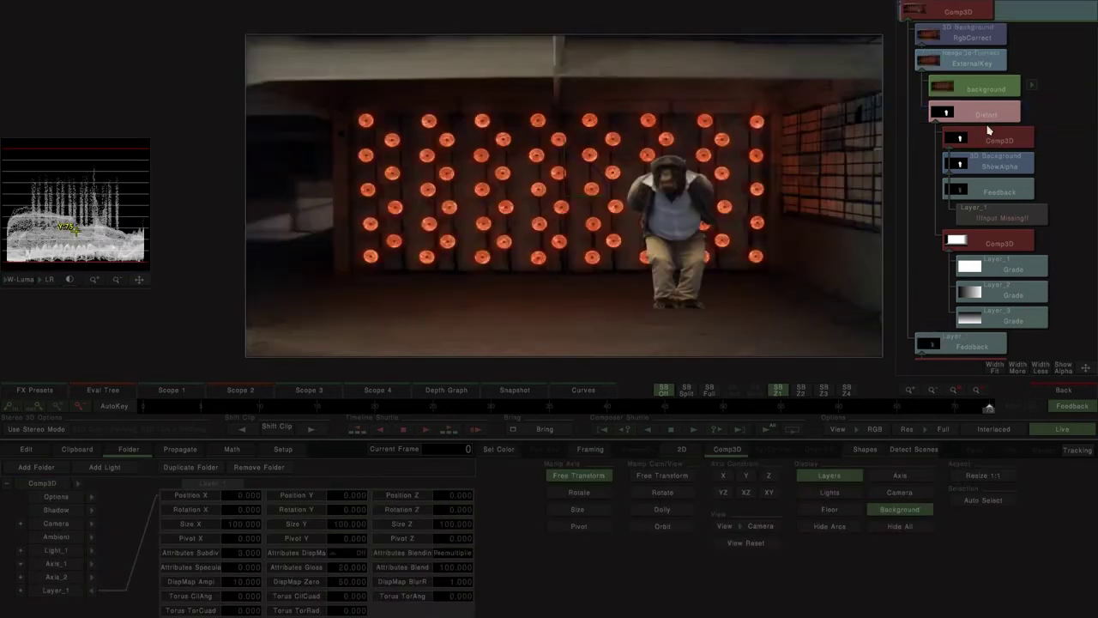
click(987, 124)
click(56, 511)
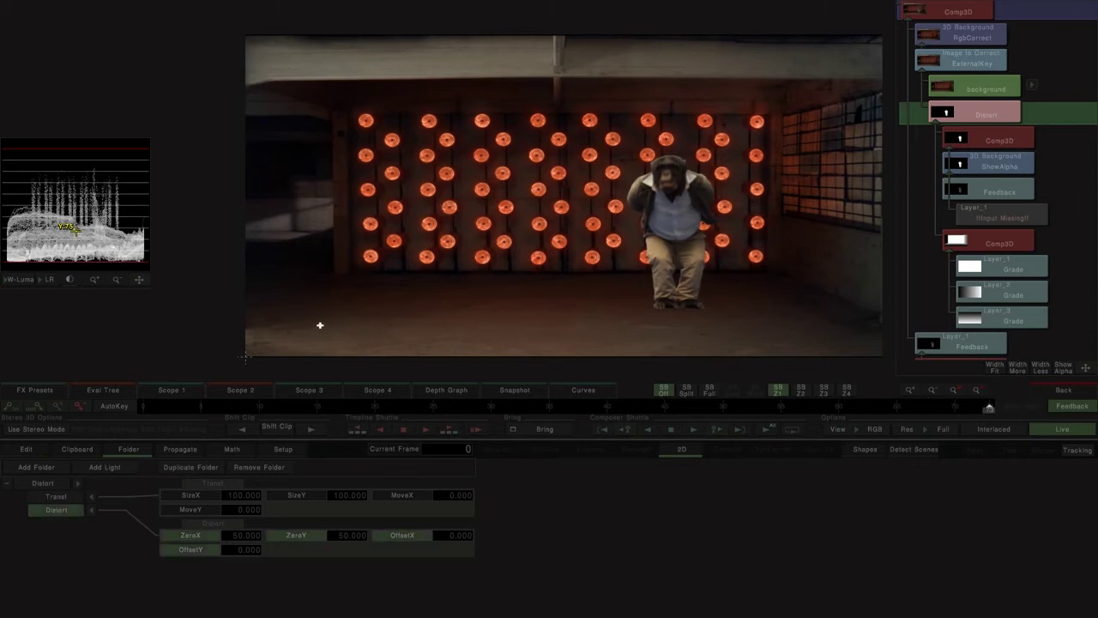
drag(236, 361, 928, 274)
drag(522, 281, 675, 299)
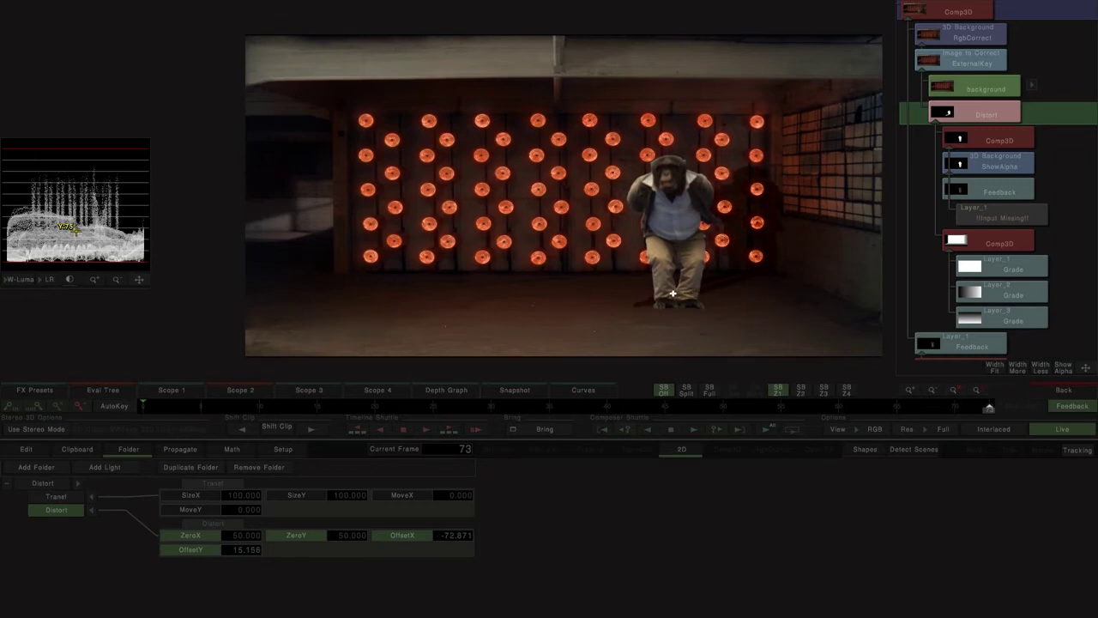
drag(582, 319, 527, 364)
Examine the Distort's zero-point parameters and the room Comp3D's floor luminance at the monkey's feet in an enlarged waveform scope.
click(310, 537)
click(202, 538)
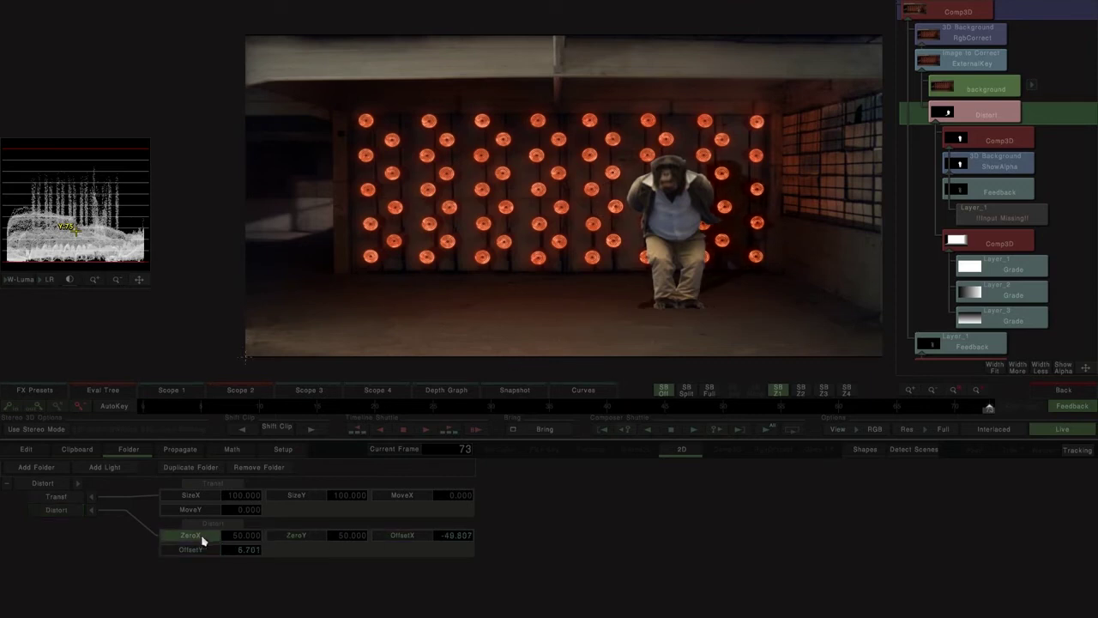
click(289, 537)
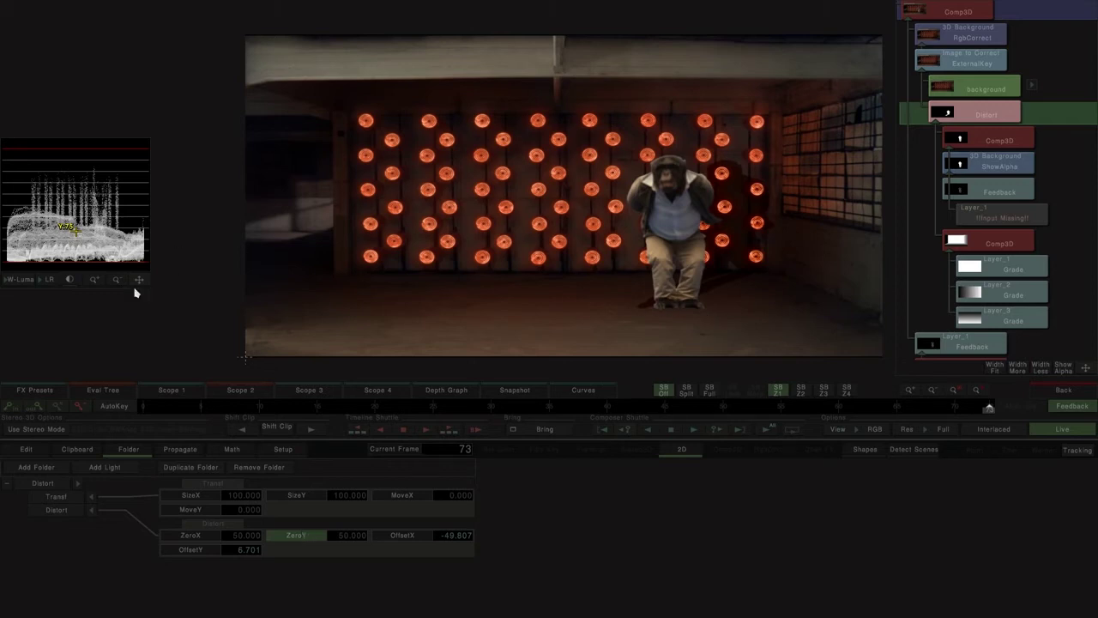
click(96, 280)
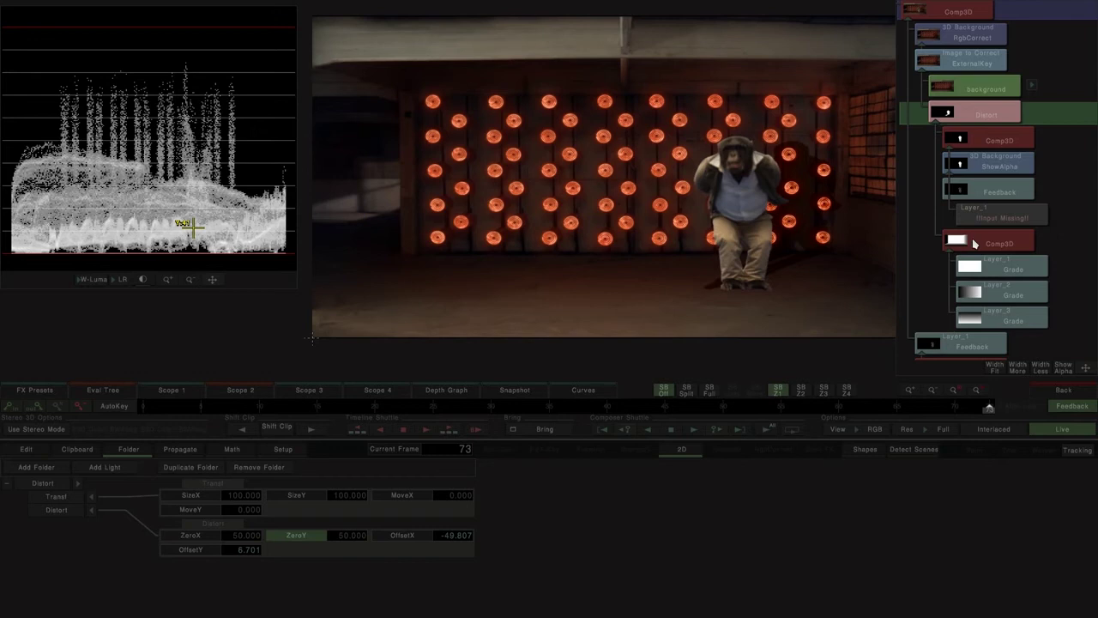
click(975, 244)
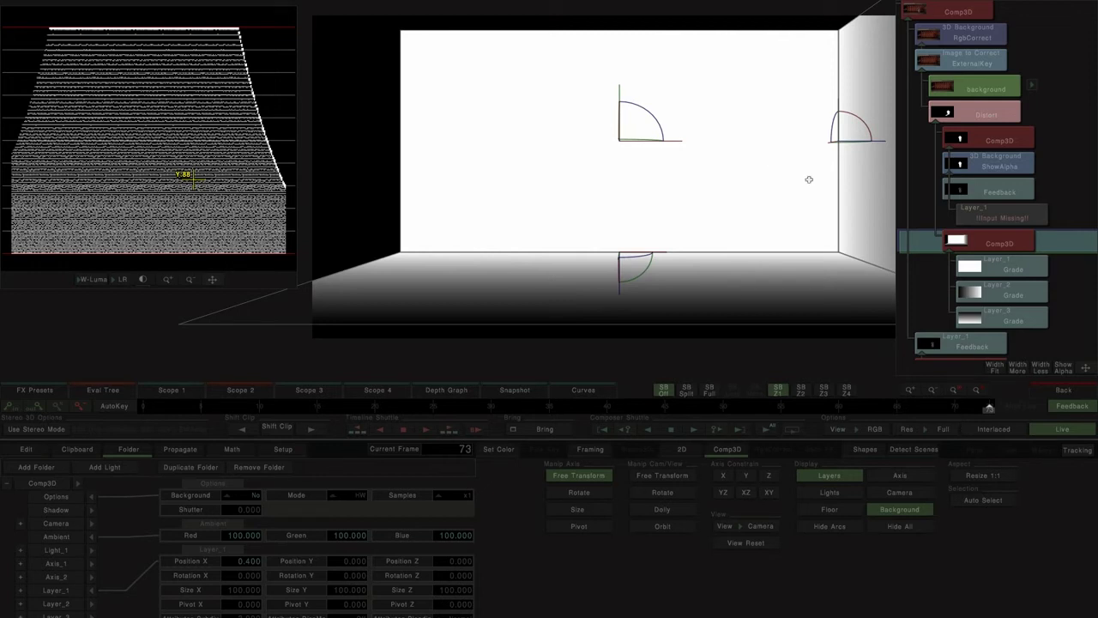
click(980, 16)
Set the Distort's ZeroX and ZeroY to 32 while viewing the final composite.
click(998, 112)
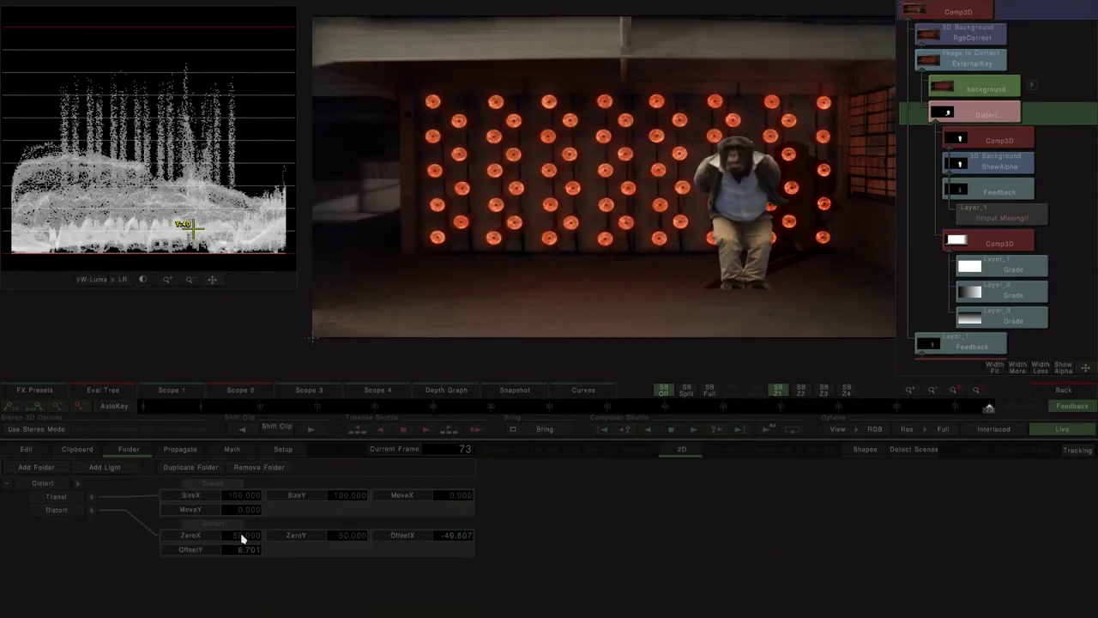
click(242, 537)
text(32)
click(341, 536)
text(21)
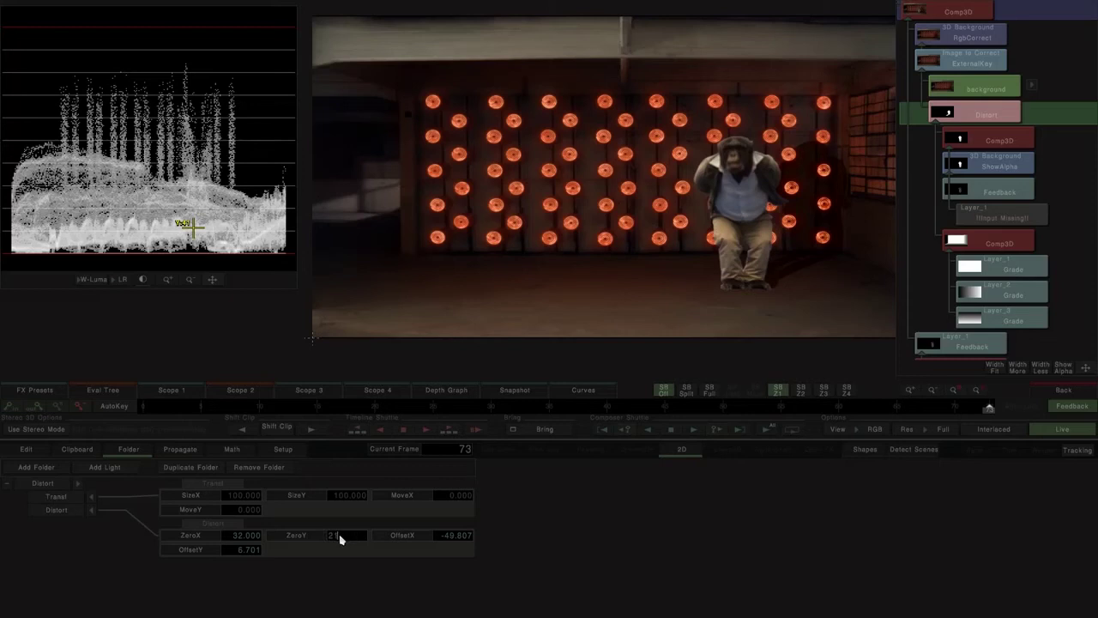
key(Return)
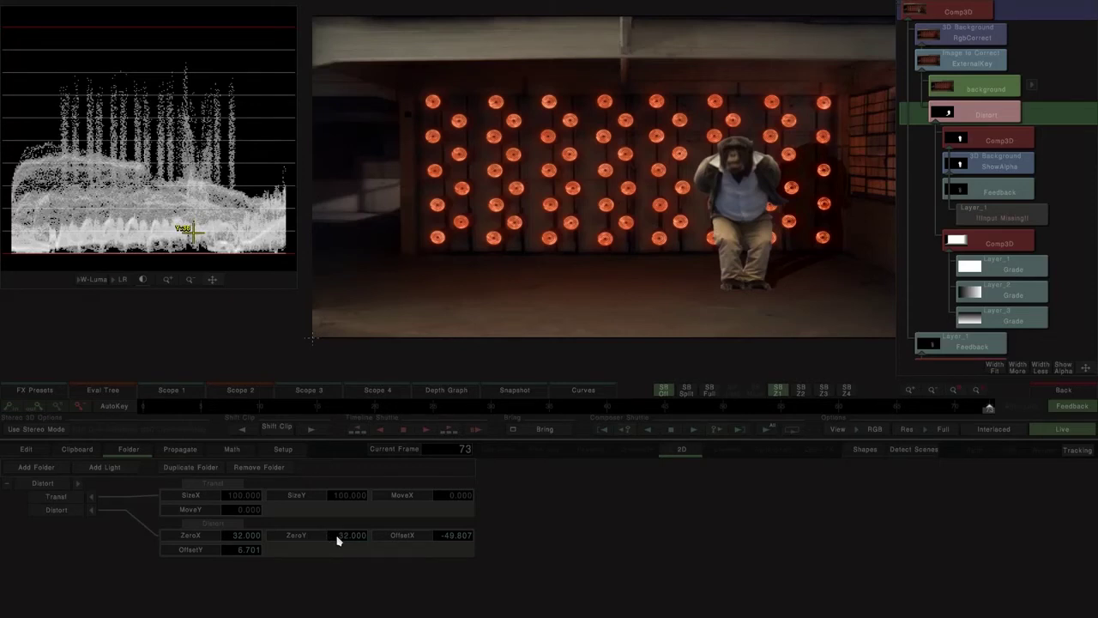
Swing the shadow to the other side of the monkey with Distort OffsetX 56.268 and OffsetY -6.775.
drag(311, 337, 287, 337)
click(54, 511)
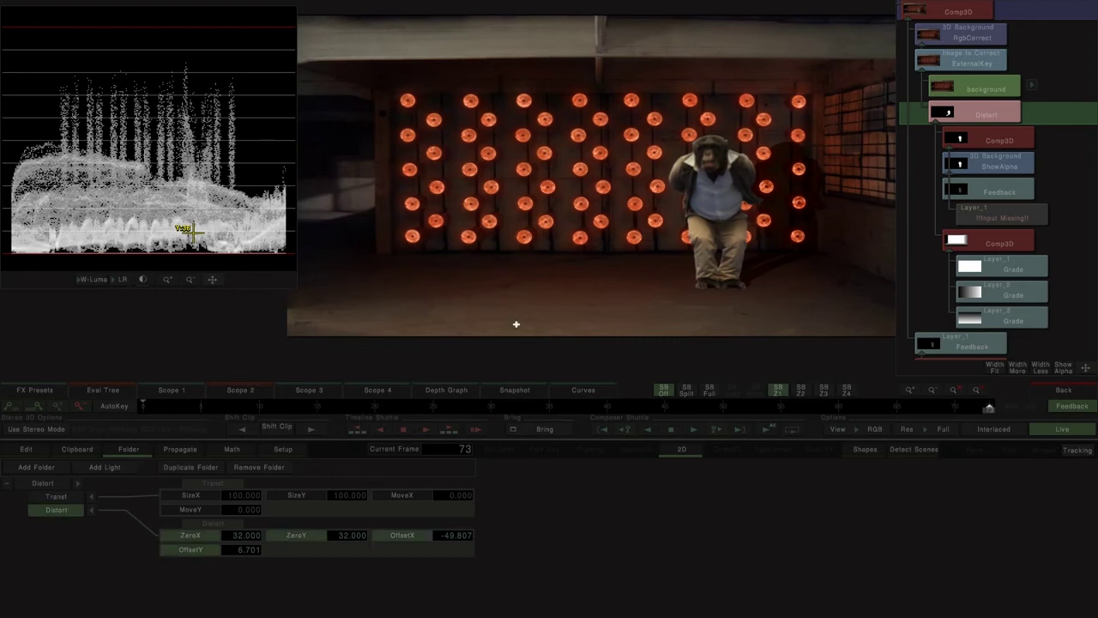
drag(949, 254, 176, 192)
drag(661, 305, 740, 284)
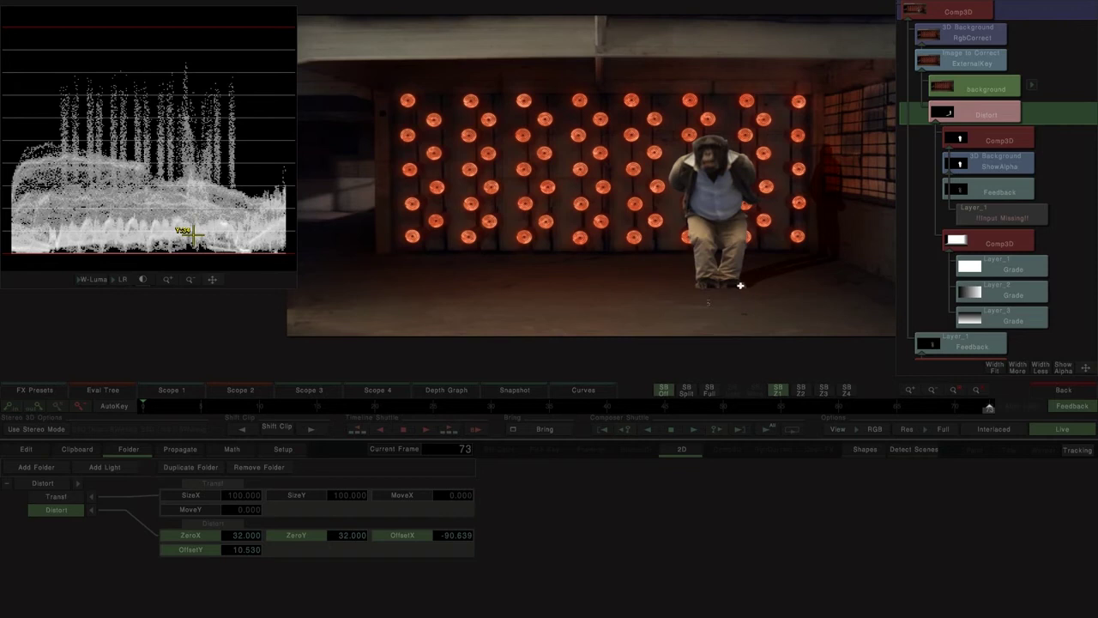
drag(674, 216, 689, 258)
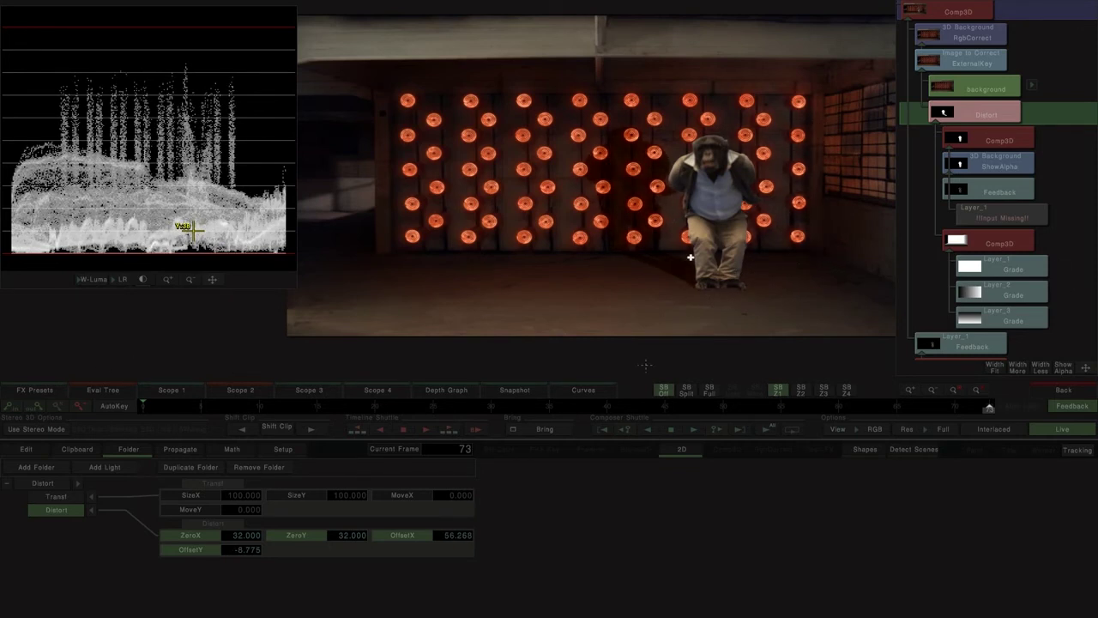
Reposition the monkey in its Comp3D farther right and lower on the floor, at a reduced size.
scroll(985, 318, down, 2)
click(978, 326)
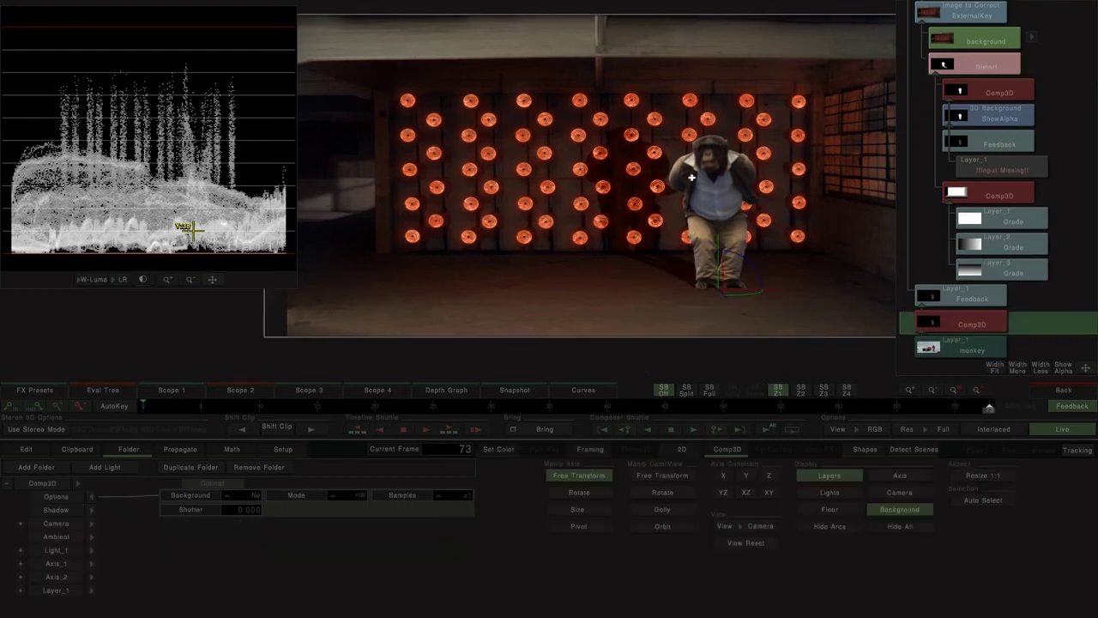
drag(688, 198, 734, 277)
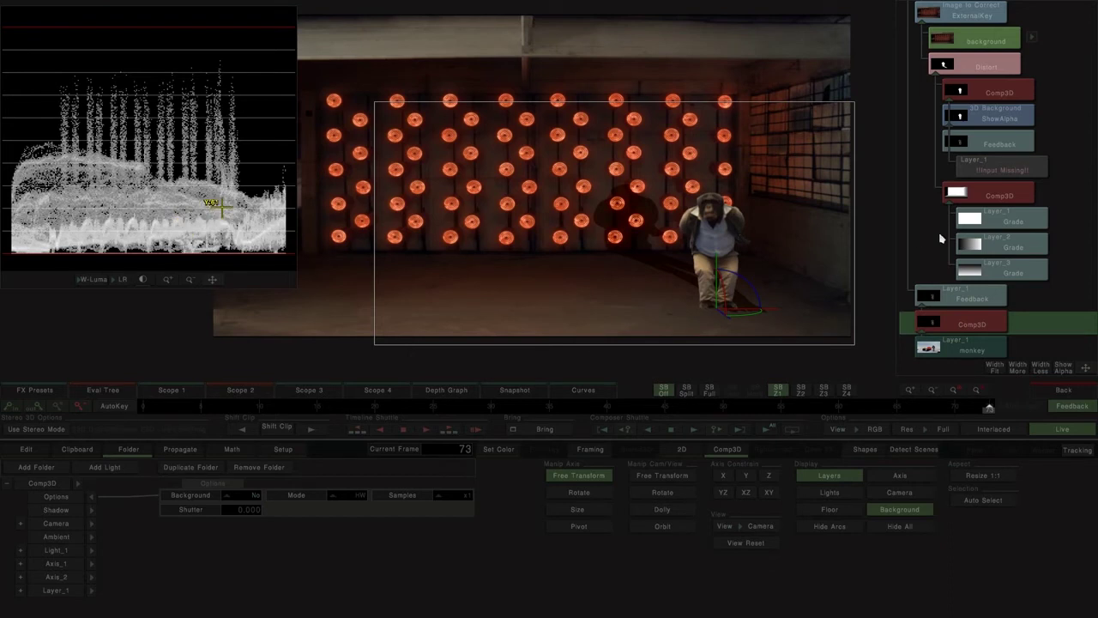
Check the room Comp3D's luminance at the monkey's feet and set the Distort's ZeroX and ZeroY to 12 against the final composite.
click(992, 198)
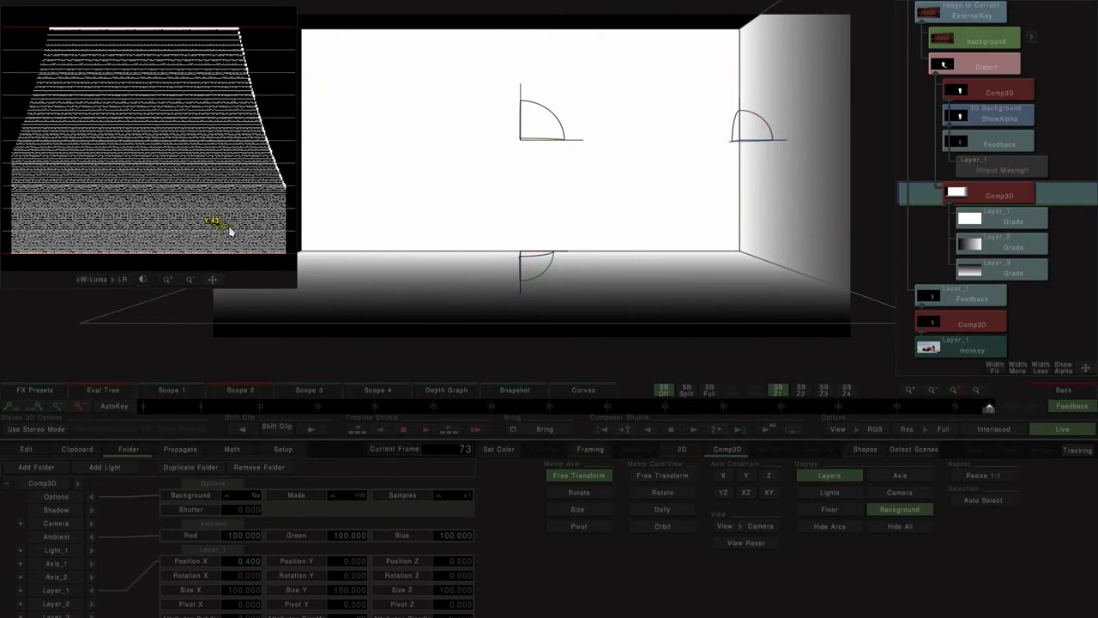
scroll(986, 12, up, 1)
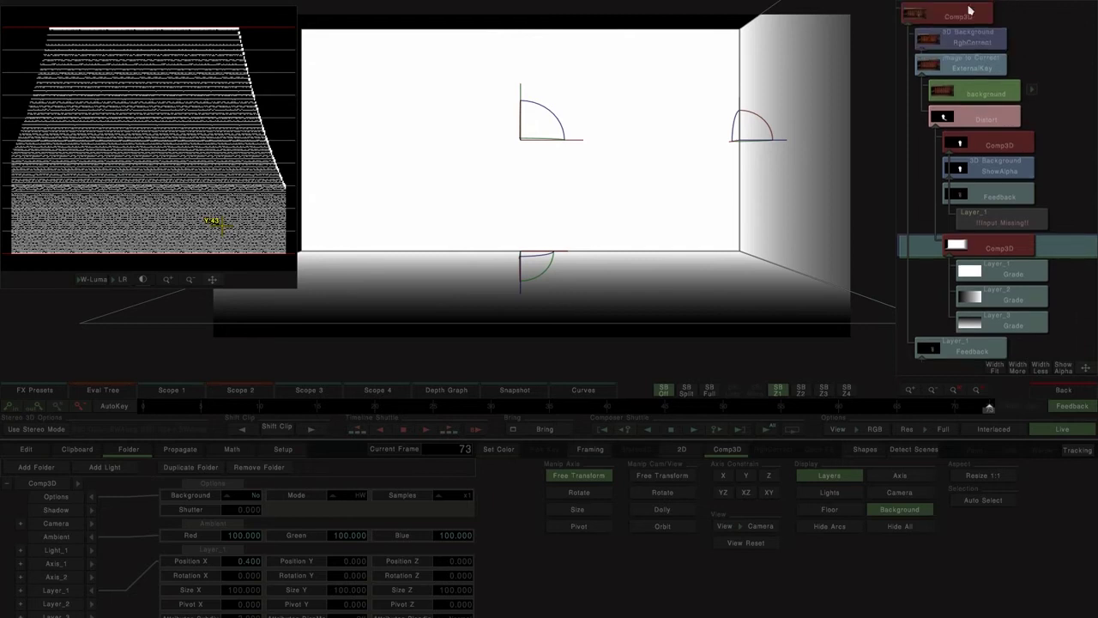
double_click(973, 15)
click(1007, 120)
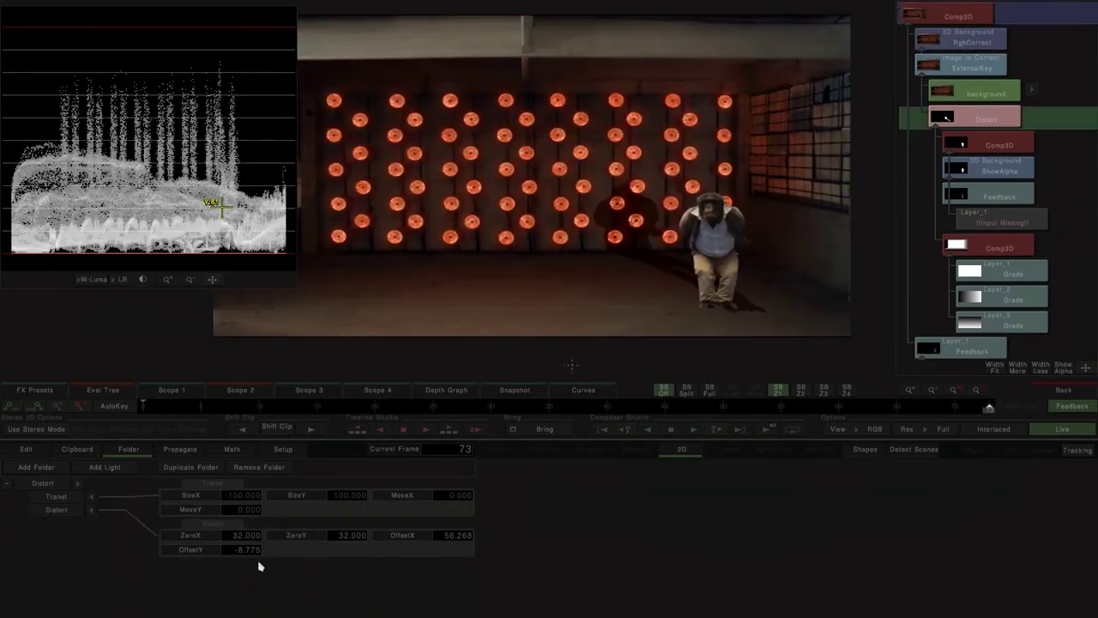
click(342, 535)
text(12)
click(245, 540)
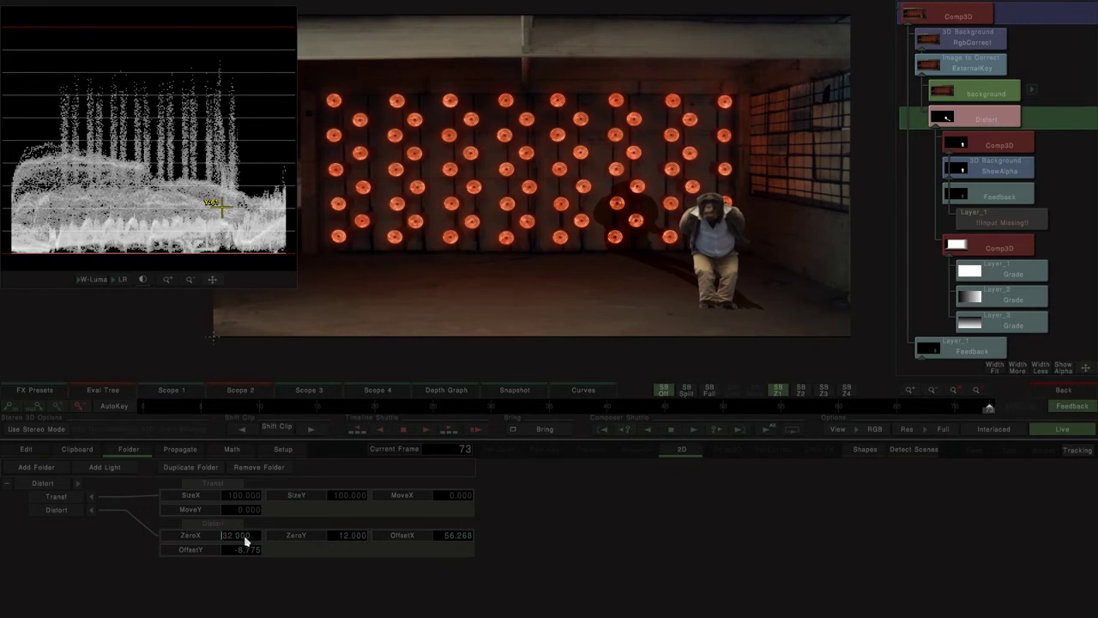
text(12)
key(Return)
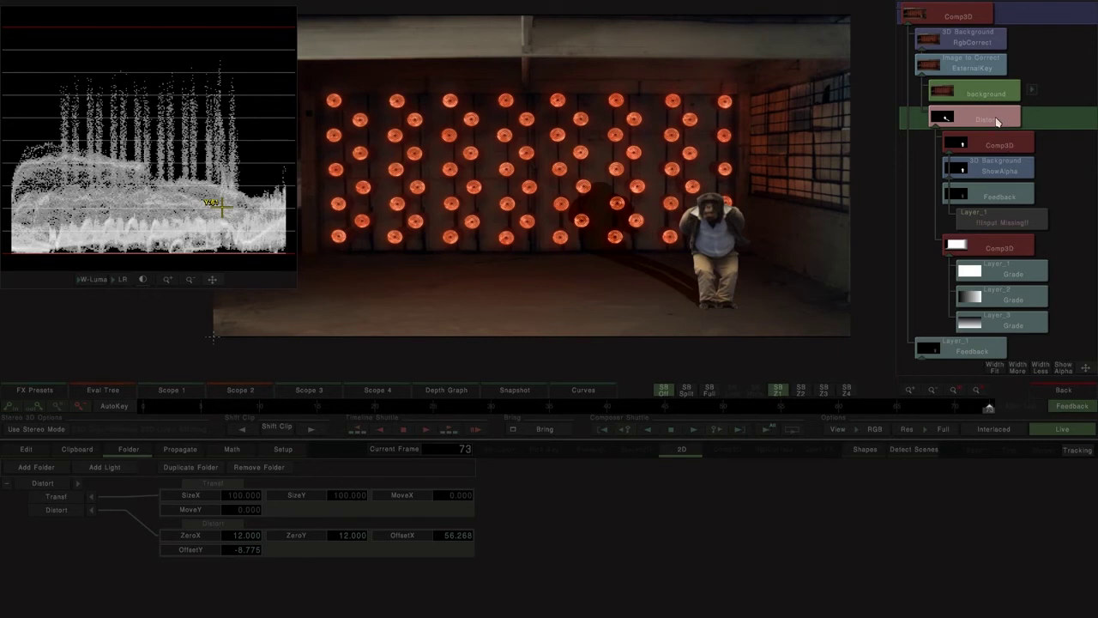
Move the shadow farther from the monkey along the back wall with Distort OffsetX 73.140 and OffsetY -44.033.
click(83, 512)
drag(627, 238, 701, 301)
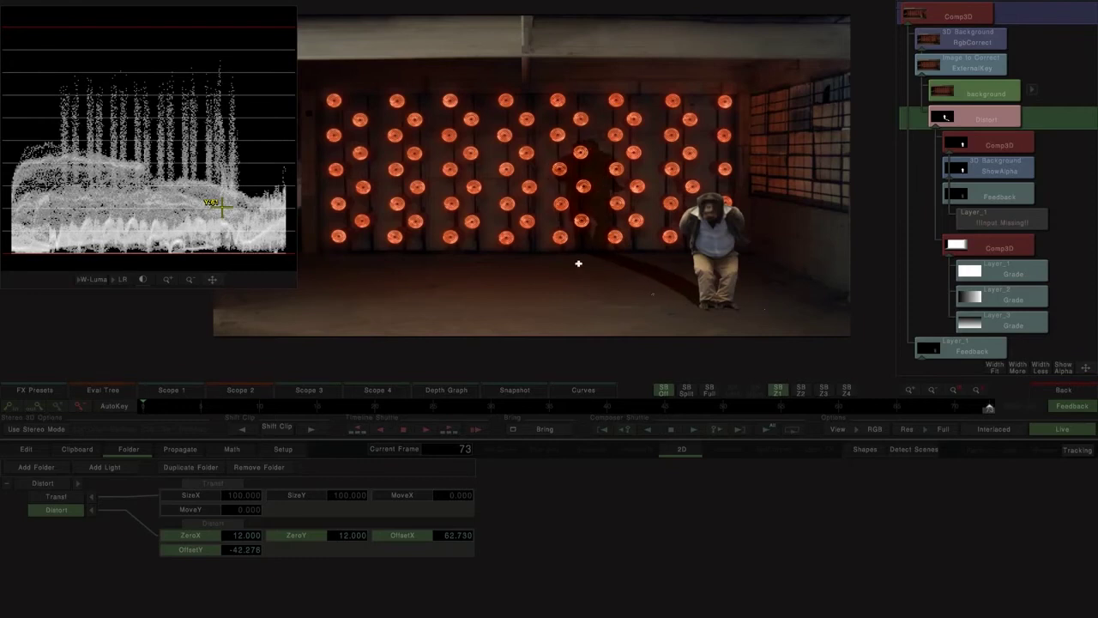
drag(619, 293, 553, 251)
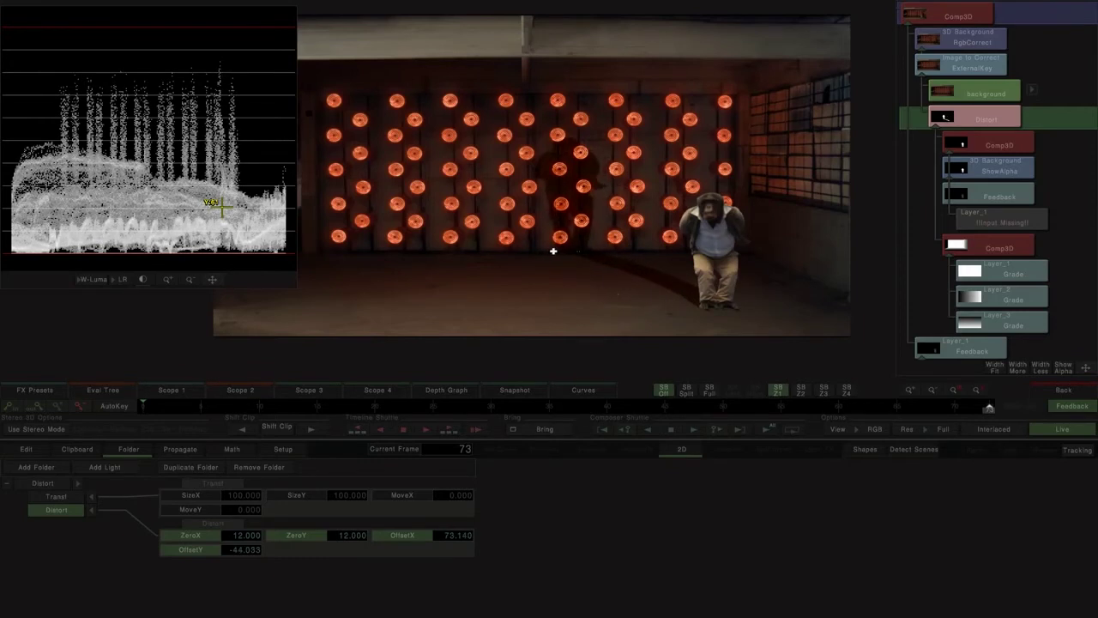
Add an RgbCorrect effect on each of the side wall and floor Grades feeding Layer_2 and Layer_3 of the room Comp3D.
click(993, 300)
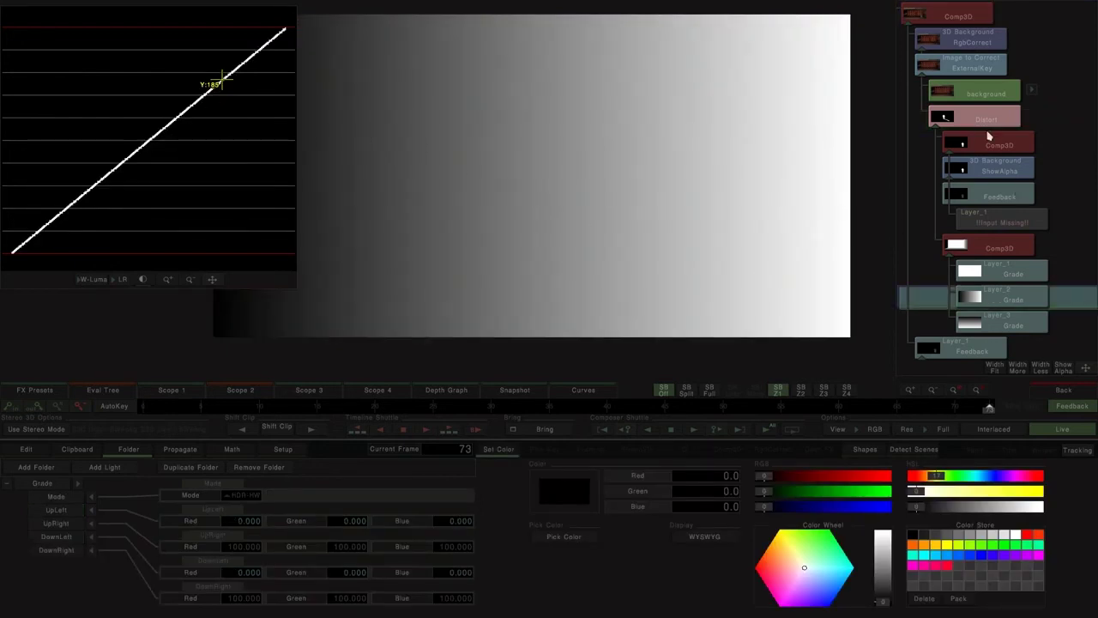
click(973, 19)
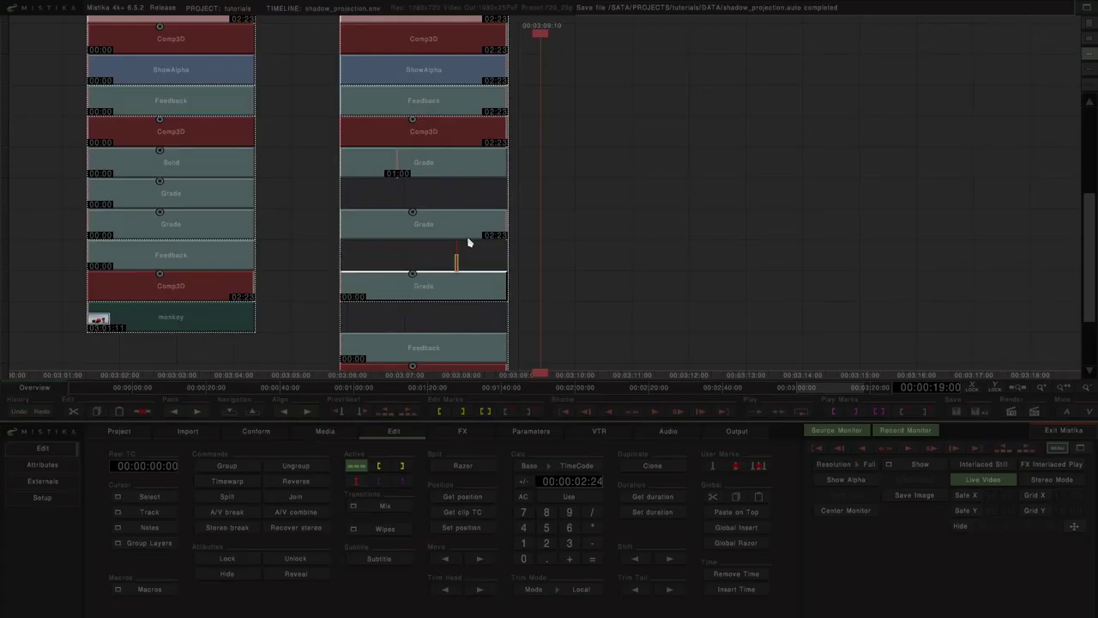
click(466, 230)
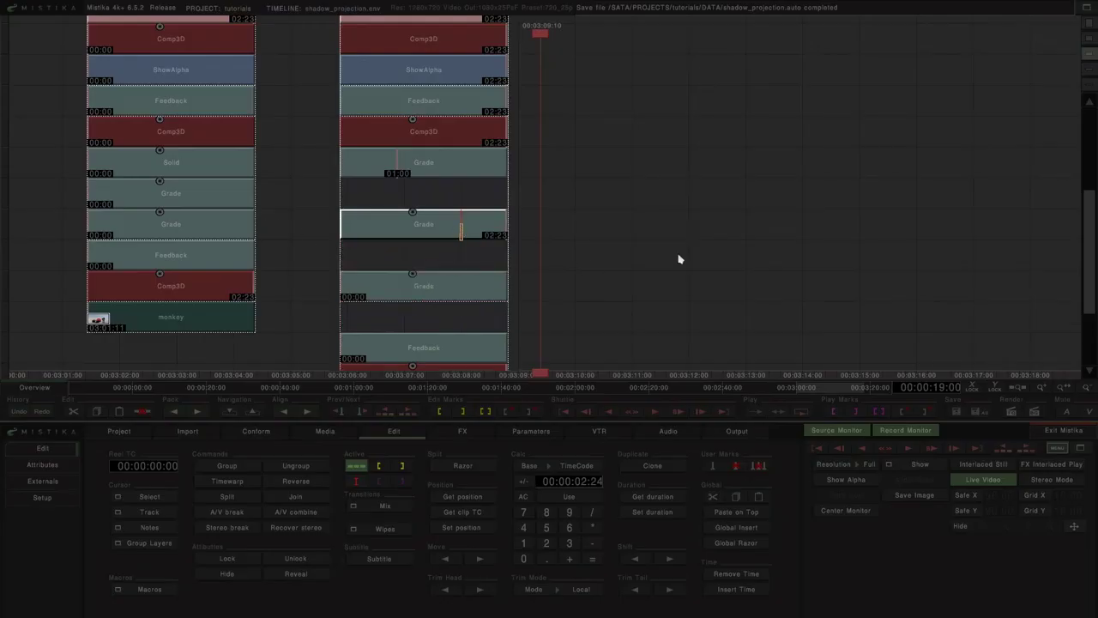
click(404, 305)
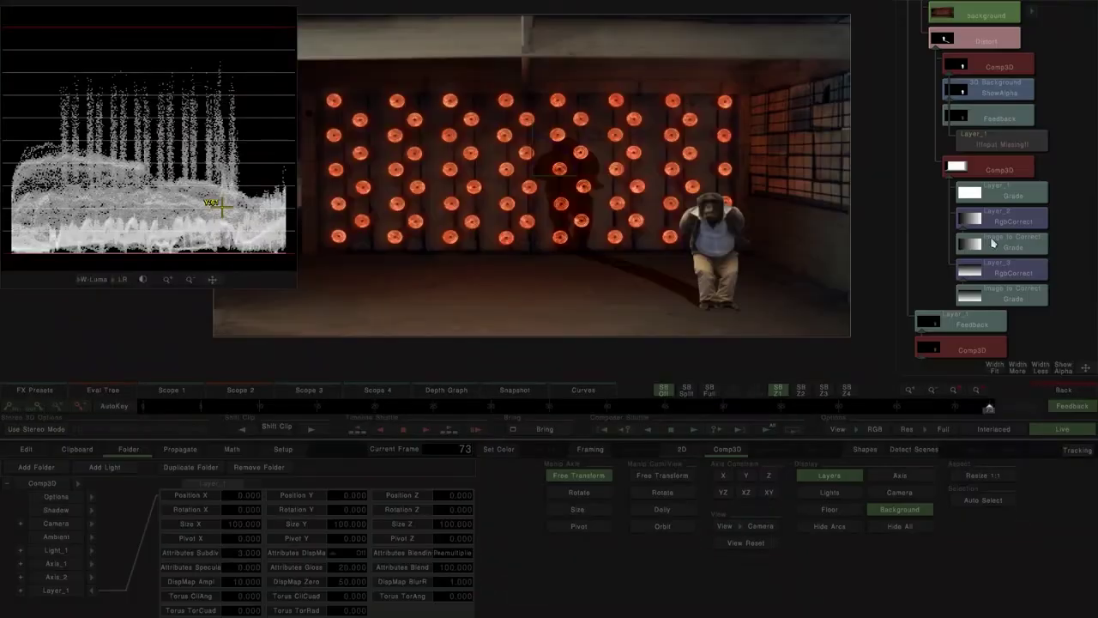
Raise the gamma in the floor's RgbCorrect and copy all of its settings to the side wall's RgbCorrect.
click(999, 273)
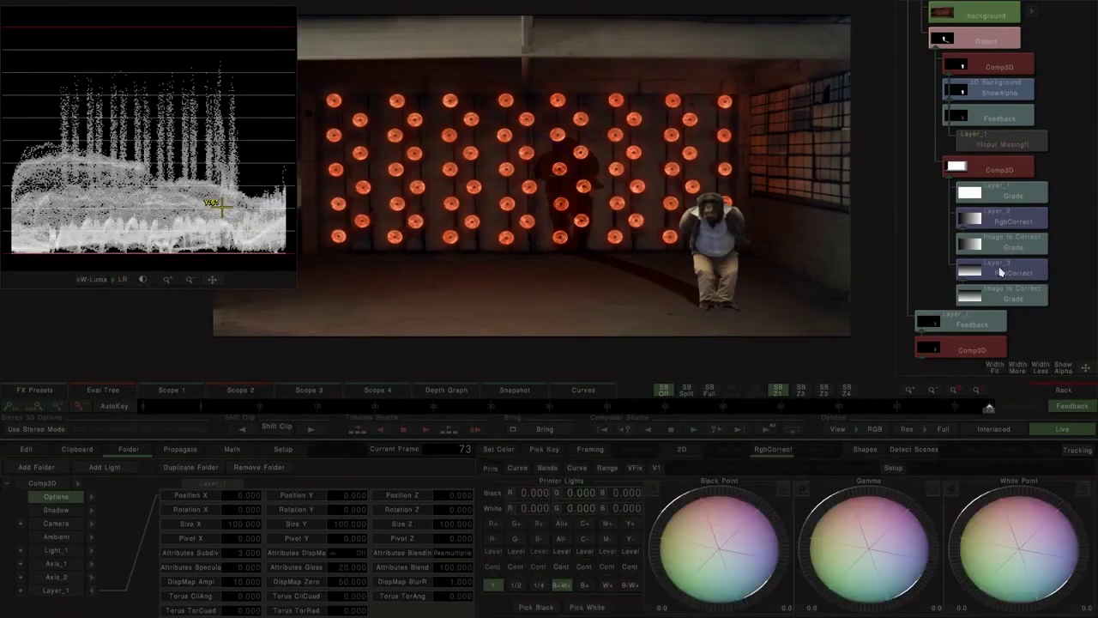
mouse_move(875, 503)
mouse_down()
mouse_move(857, 503)
mouse_move(907, 511)
mouse_move(886, 505)
mouse_move(905, 499)
mouse_up()
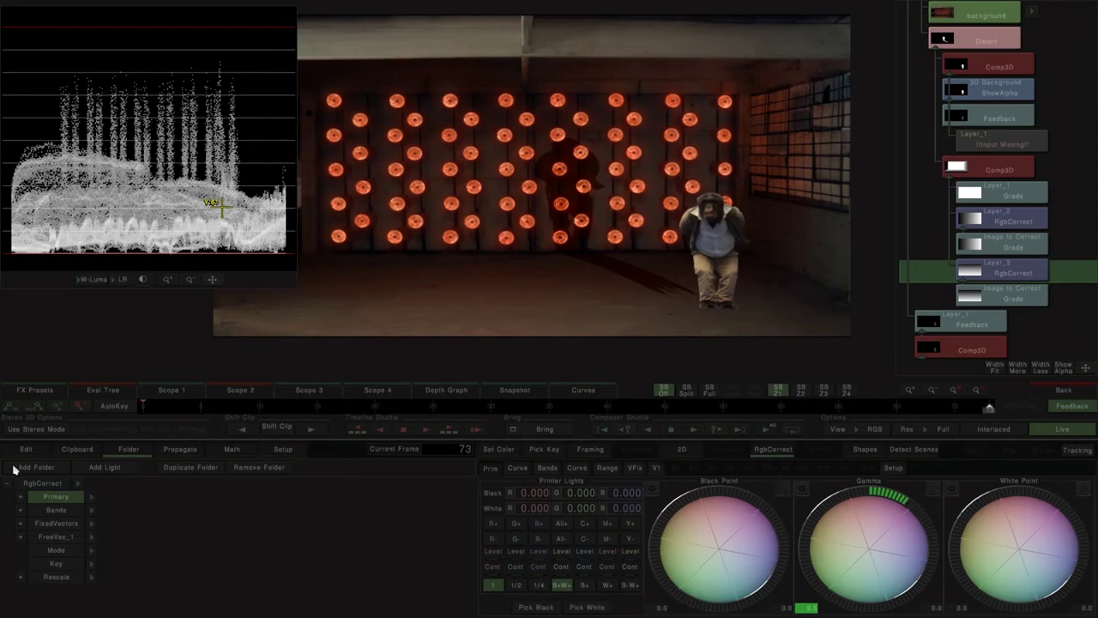
click(40, 486)
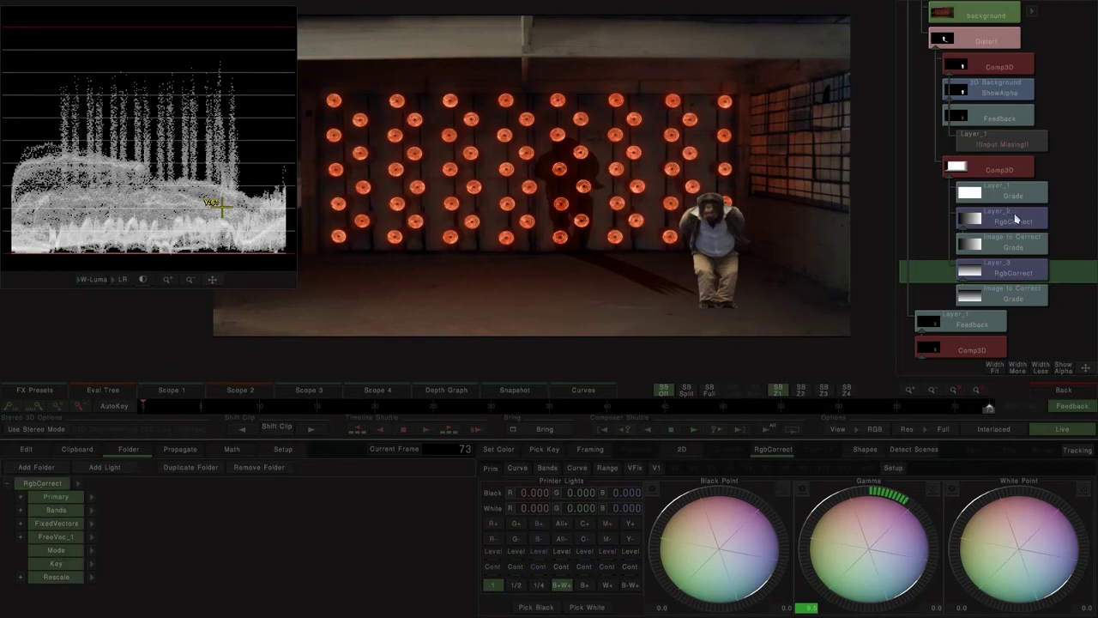
click(1012, 216)
click(49, 484)
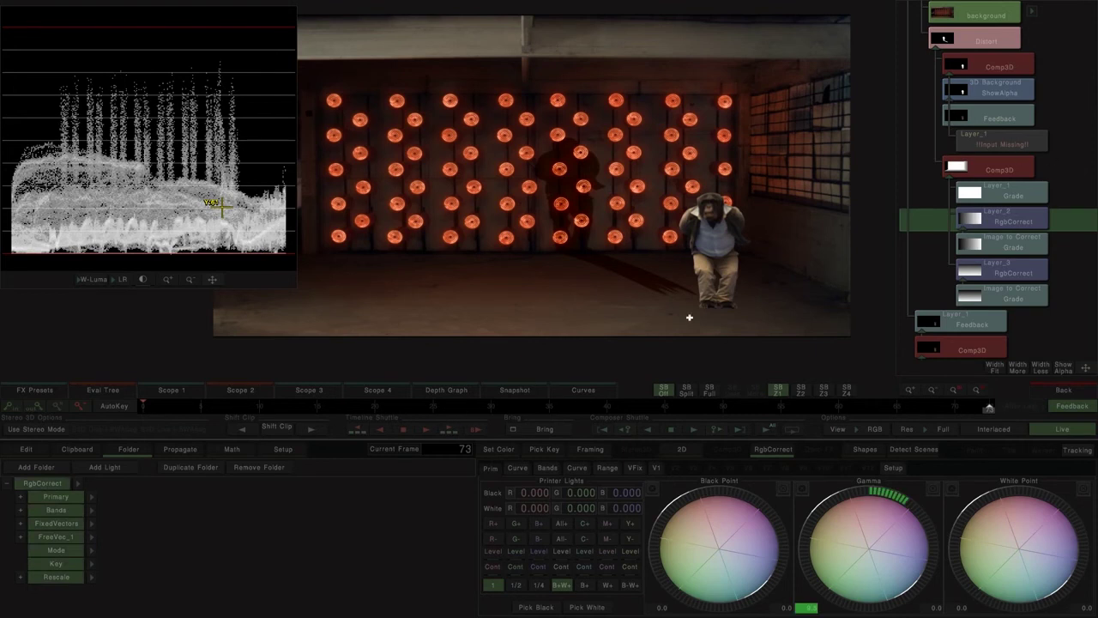
Check the corrected room Comp3D's luminance at the monkey's feet and set the Distort's ZeroX to 20 and ZeroY to 19.2.
click(1009, 171)
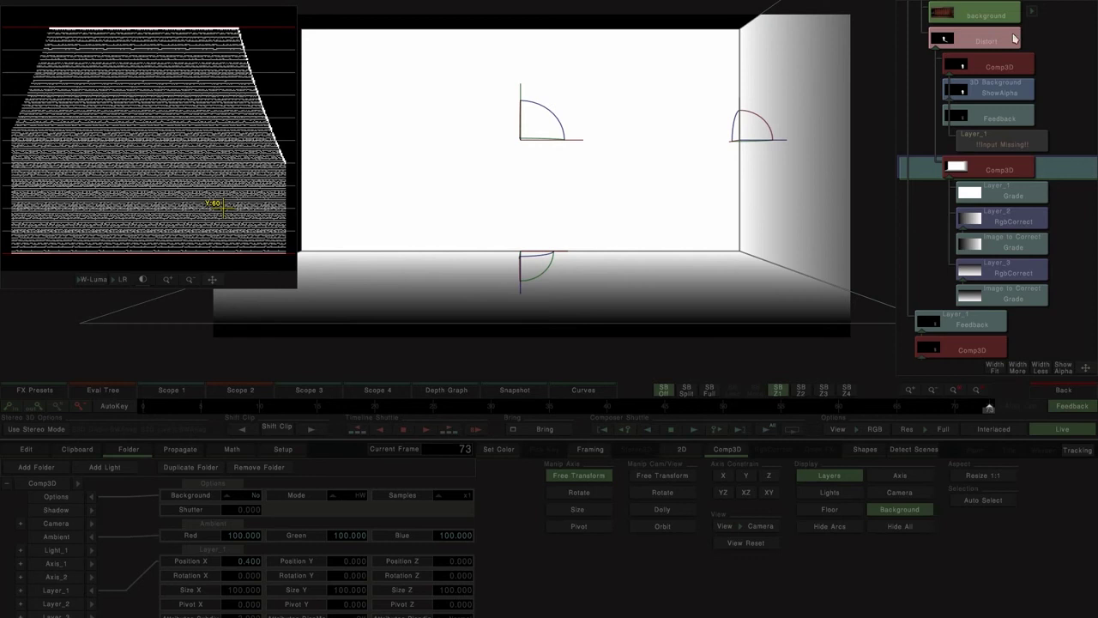
scroll(1016, 39, up, 2)
click(969, 15)
click(1016, 121)
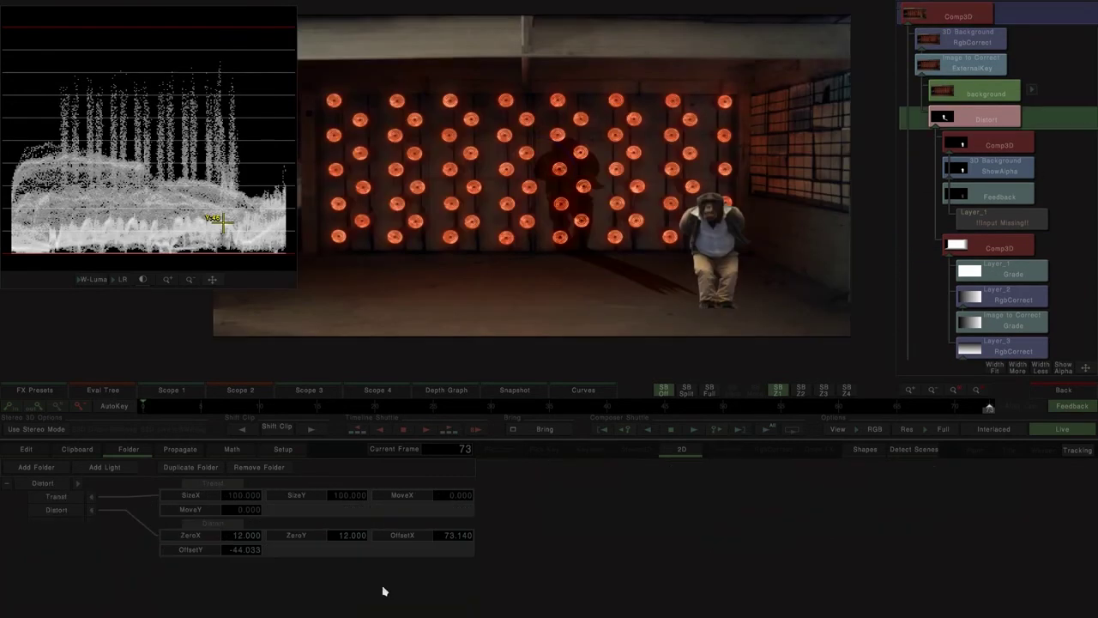
click(254, 539)
text(20)
key(Return)
click(349, 536)
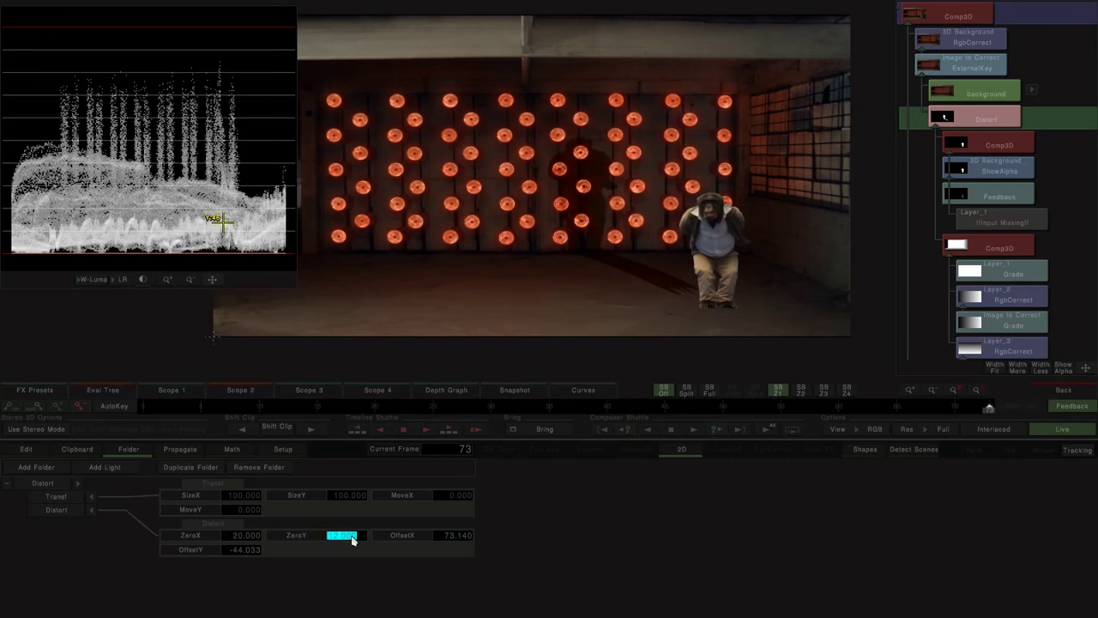
text(20)
key(Return)
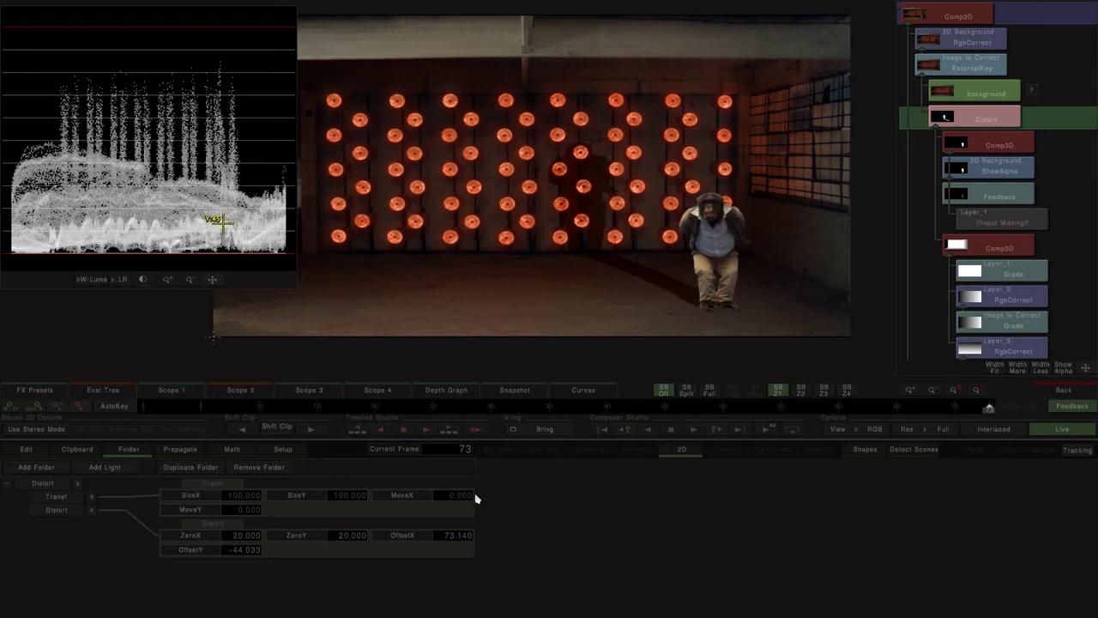
click(337, 538)
drag(303, 520, 311, 499)
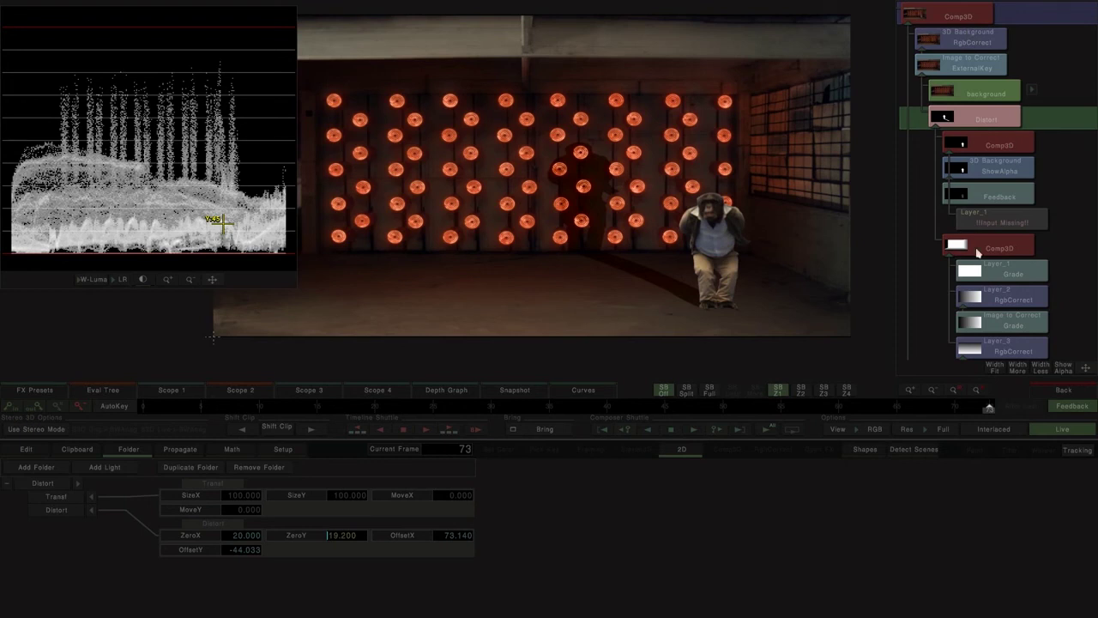
Bring the shadow on the back wall closer to the monkey with Distort OffsetX 61.473 and OffsetY -42.278.
click(59, 514)
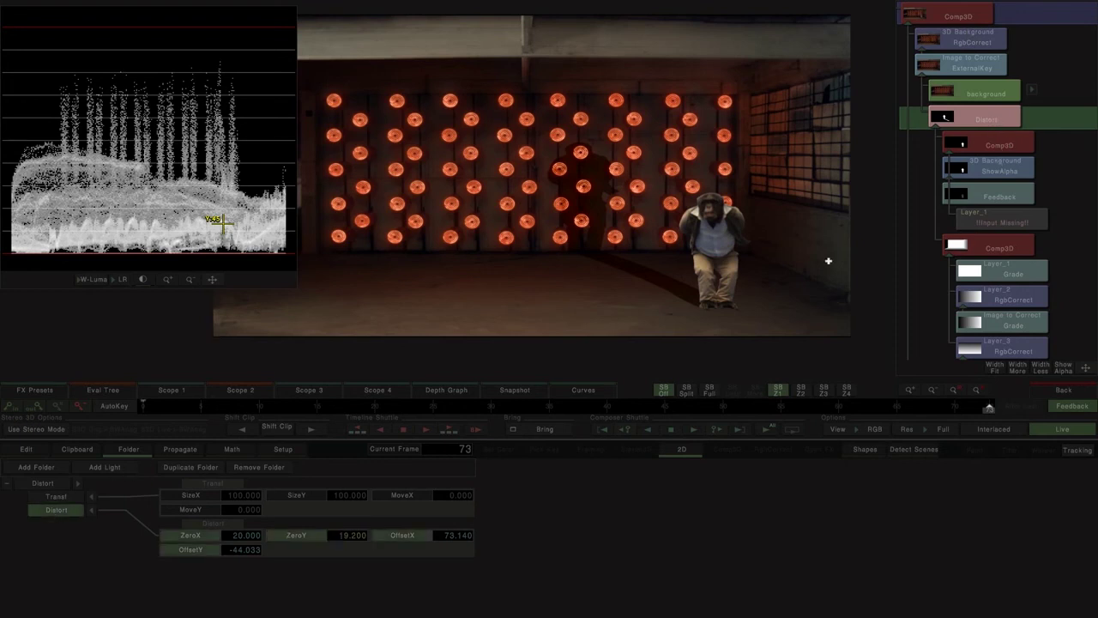
drag(828, 260, 290, 271)
drag(758, 256, 669, 237)
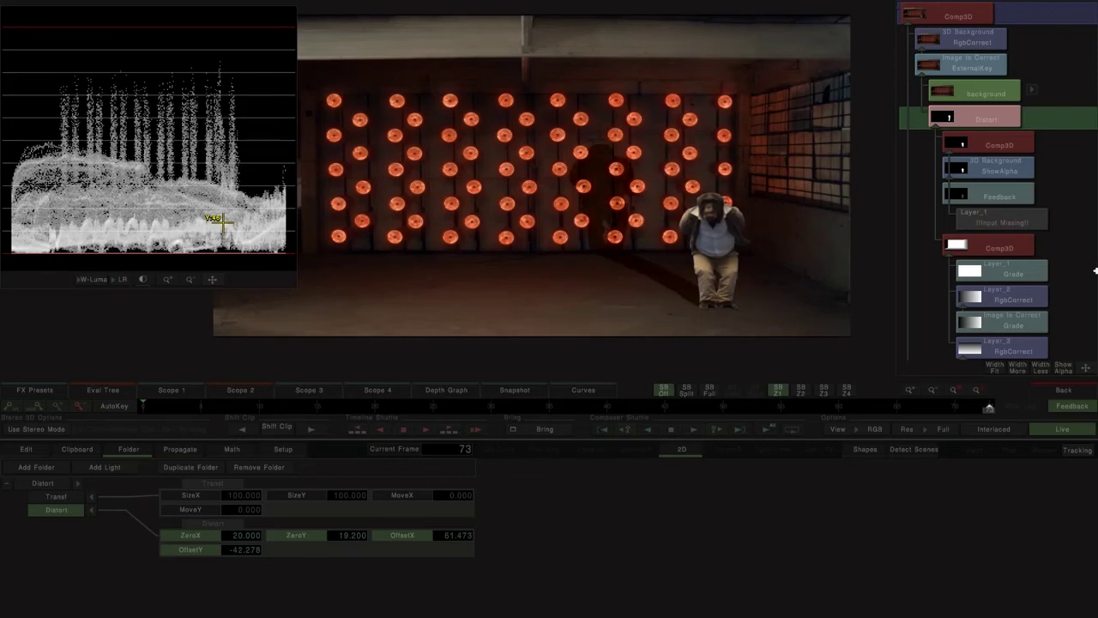
Shift the monkey sideways in its Comp3D and lower it toward the front of the floor, with the waveform scope reduced in size.
click(997, 249)
scroll(1082, 319, down, 2)
click(973, 324)
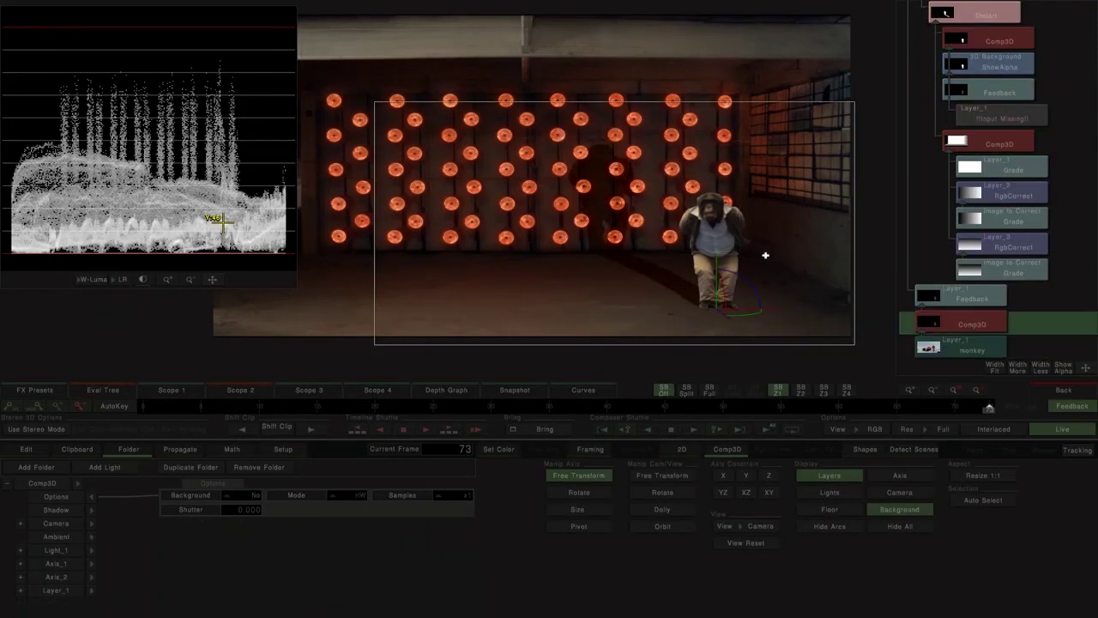
drag(772, 309, 733, 307)
drag(542, 277, 581, 283)
click(204, 282)
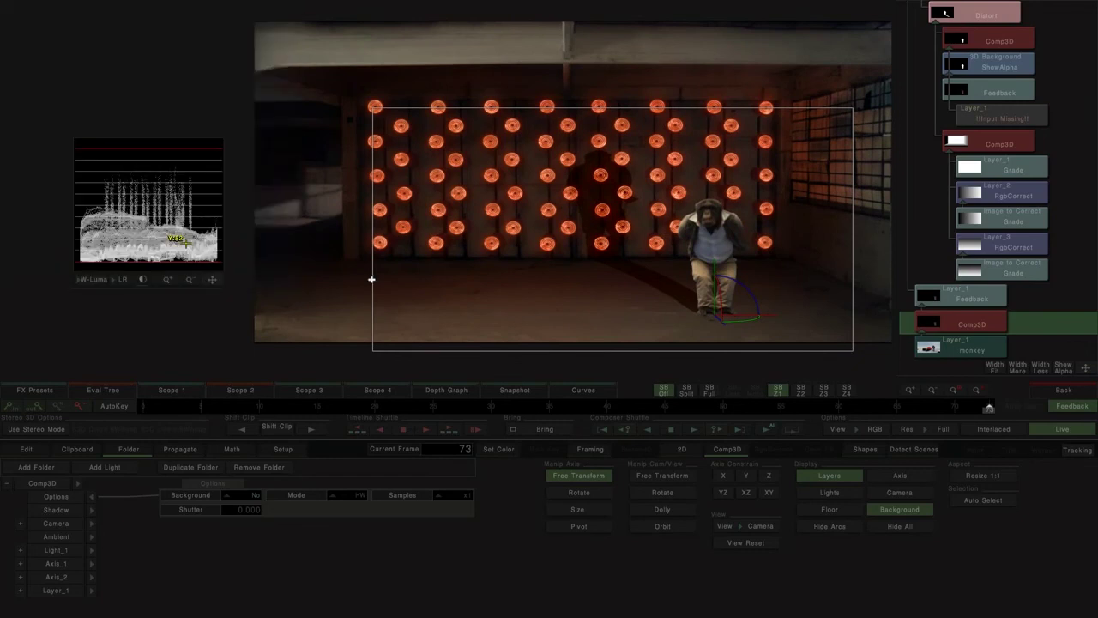
drag(743, 314, 791, 318)
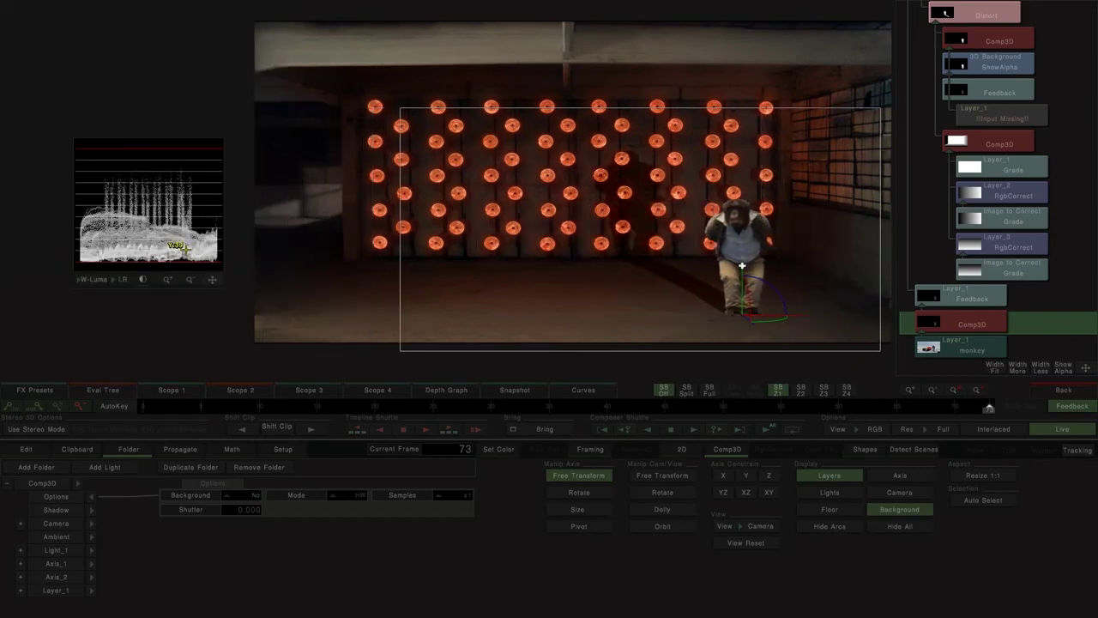
mouse_move(742, 265)
mouse_down()
mouse_move(741, 232)
mouse_move(745, 278)
mouse_up()
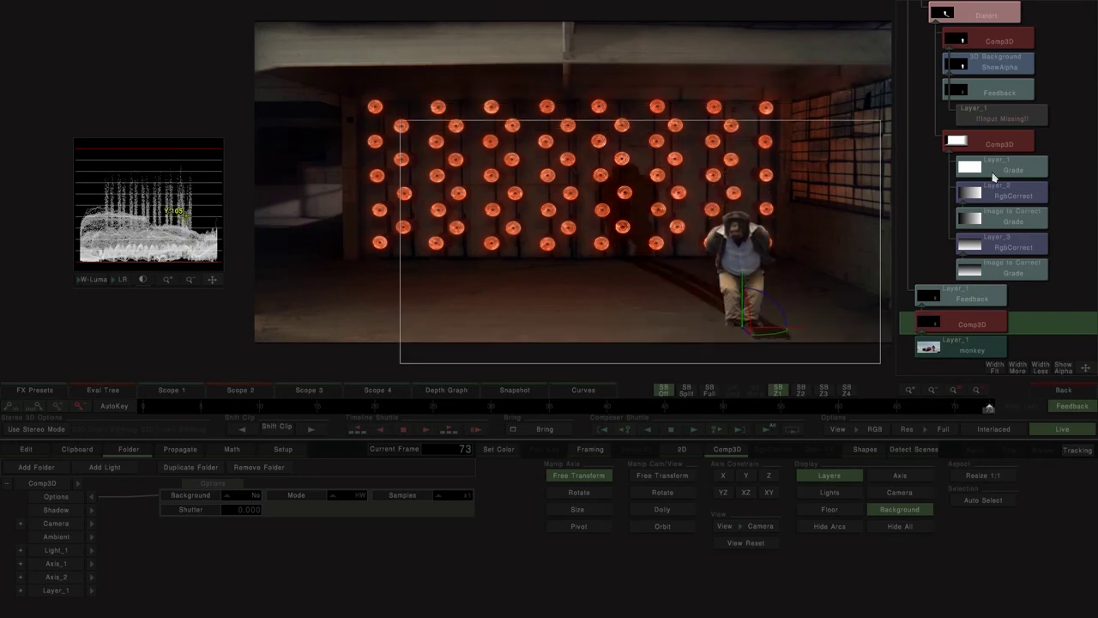
Compare the room Comp3D's floor gradient with the shadow at the monkey's feet in the final composite, keeping the room Comp3D selected.
click(988, 145)
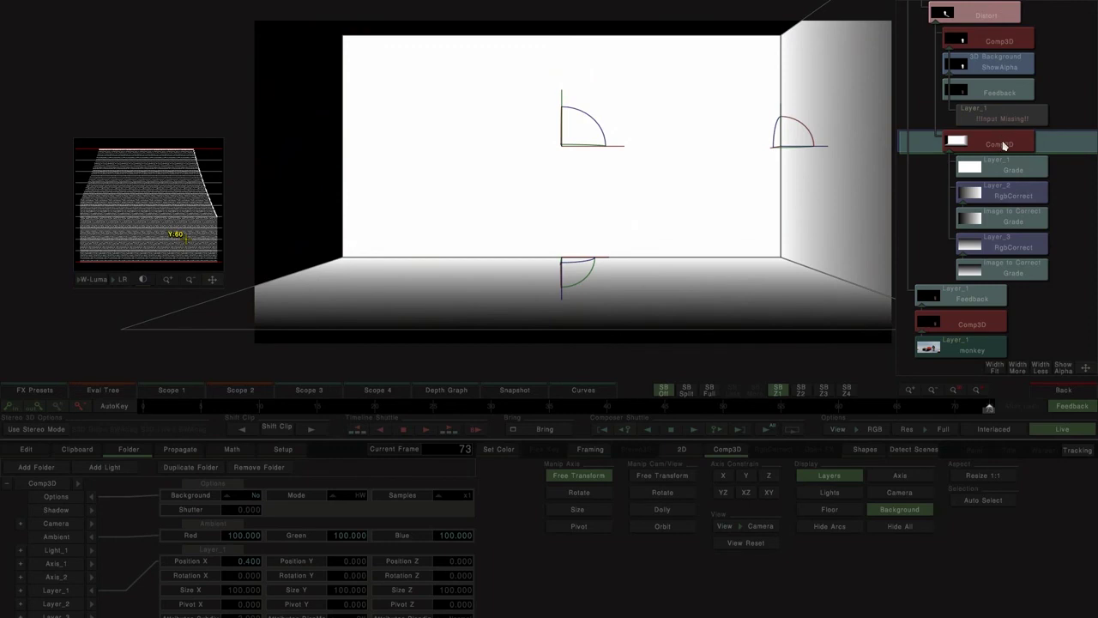
scroll(1033, 220, up, 3)
click(967, 16)
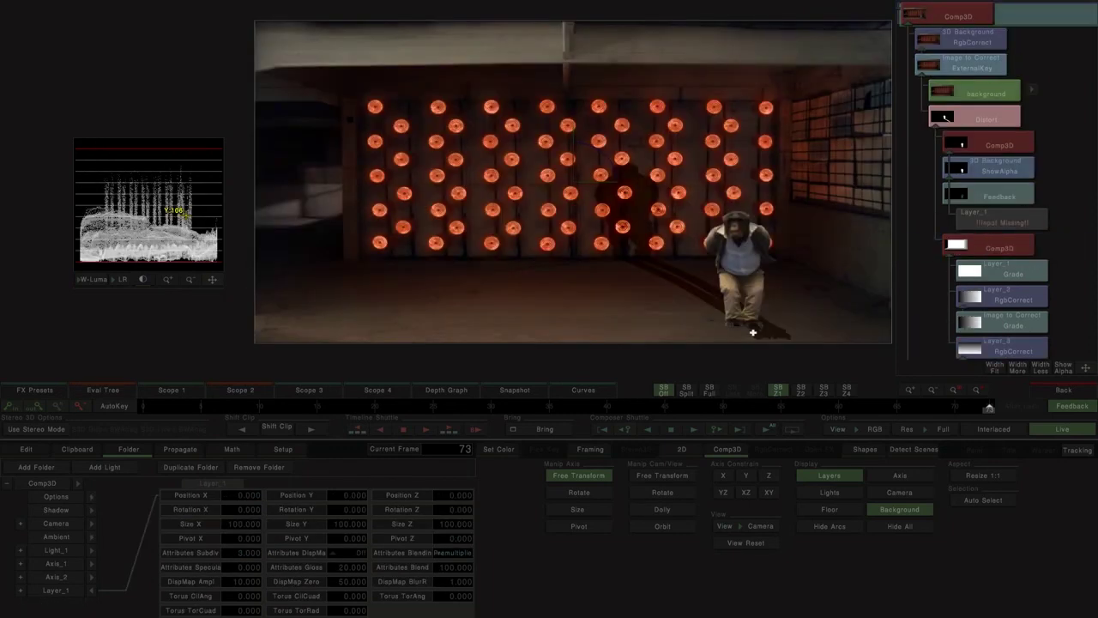
click(1000, 242)
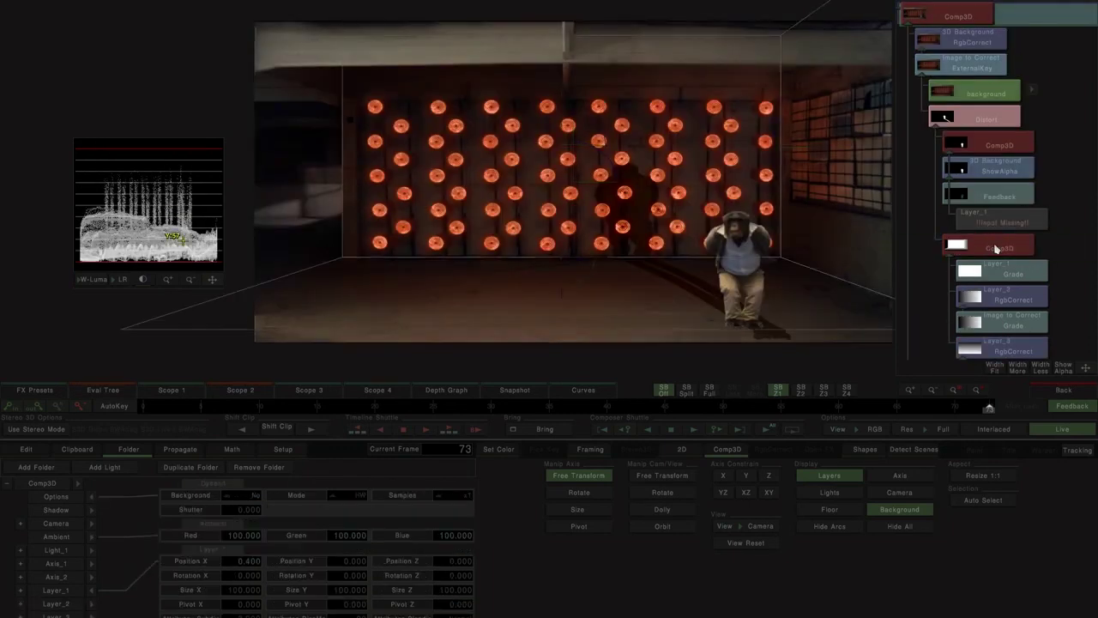